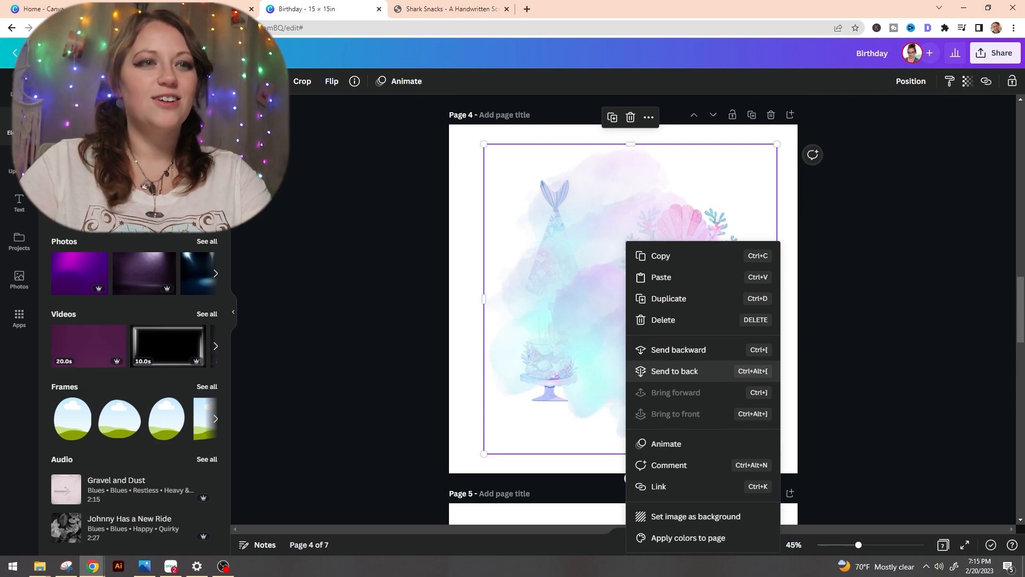
Send the watercolor splash behind the other graphics on page 4 and lock it in place.
click(675, 370)
click(862, 353)
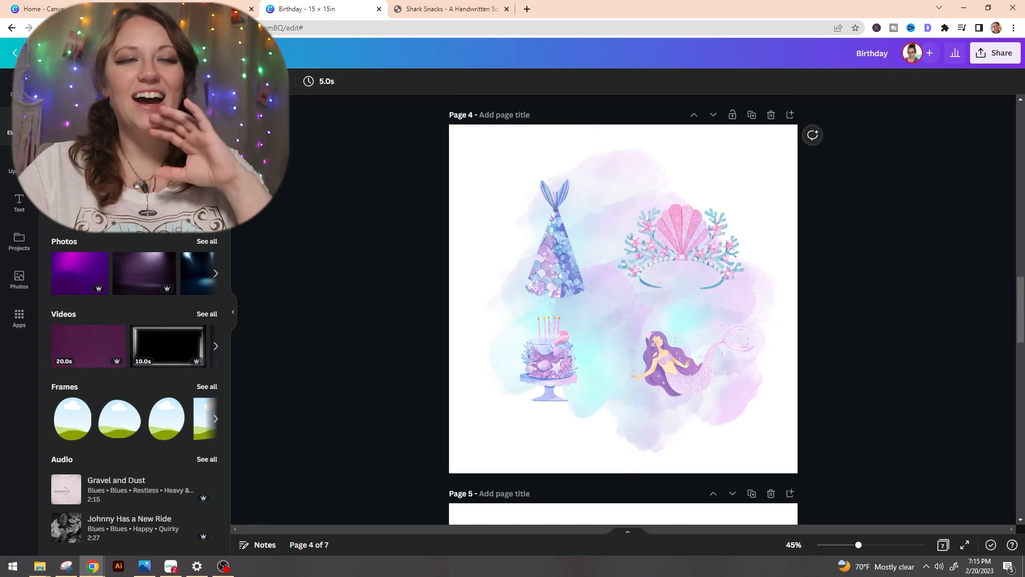
click(747, 310)
click(1012, 81)
drag(617, 183, 589, 180)
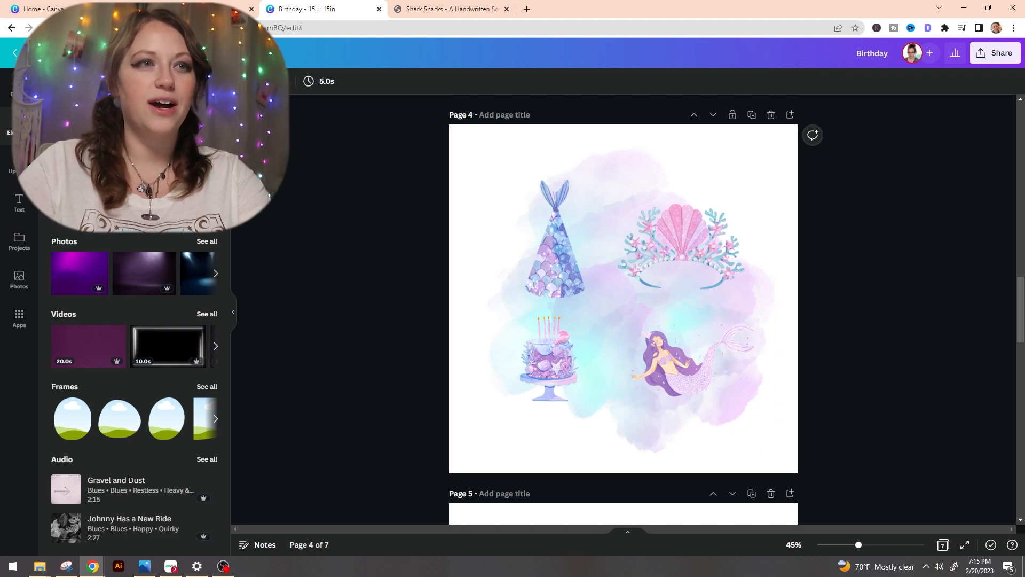
Enlarge the birthday cake beside the party hat and layer it behind the shell tiara and the mermaid.
drag(549, 363, 652, 281)
drag(682, 320, 757, 435)
drag(705, 341, 710, 325)
drag(763, 418, 771, 430)
drag(711, 342, 711, 343)
right_click(713, 342)
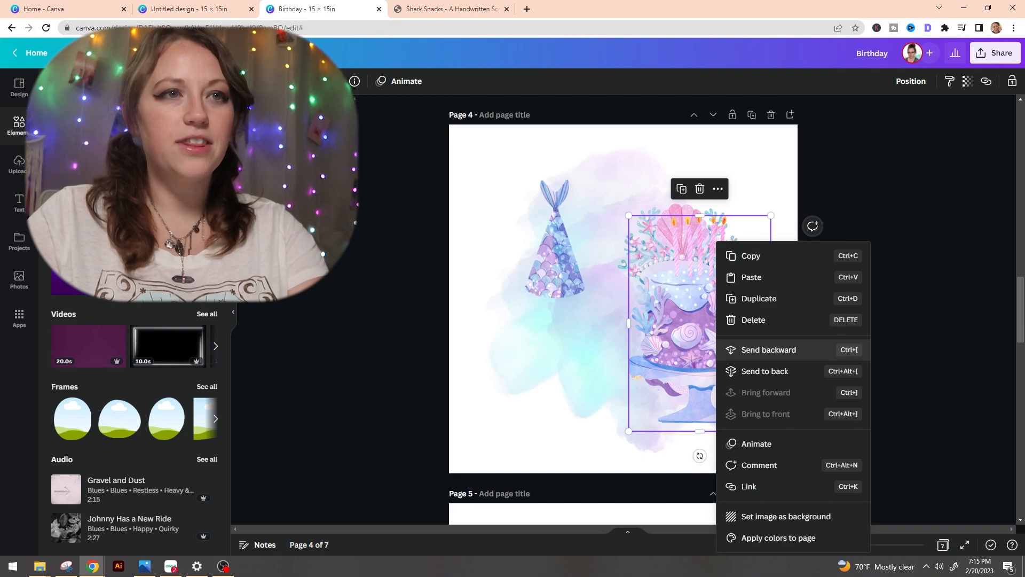
click(700, 342)
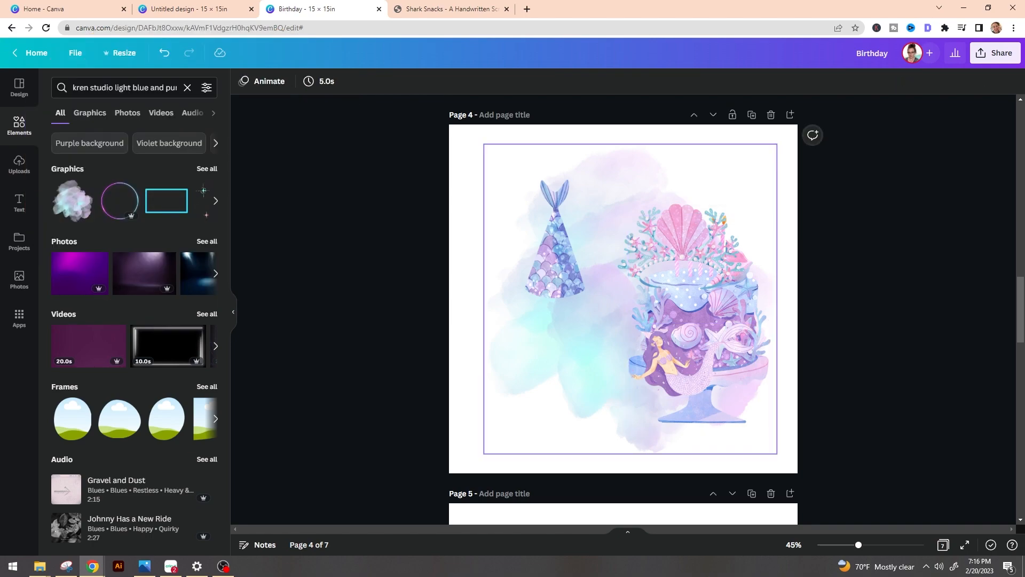
Position the mermaid in front of the watercolor opposite the cake, rotated about 29° and enlarged so her tail overlaps the cake stand.
drag(692, 362, 567, 330)
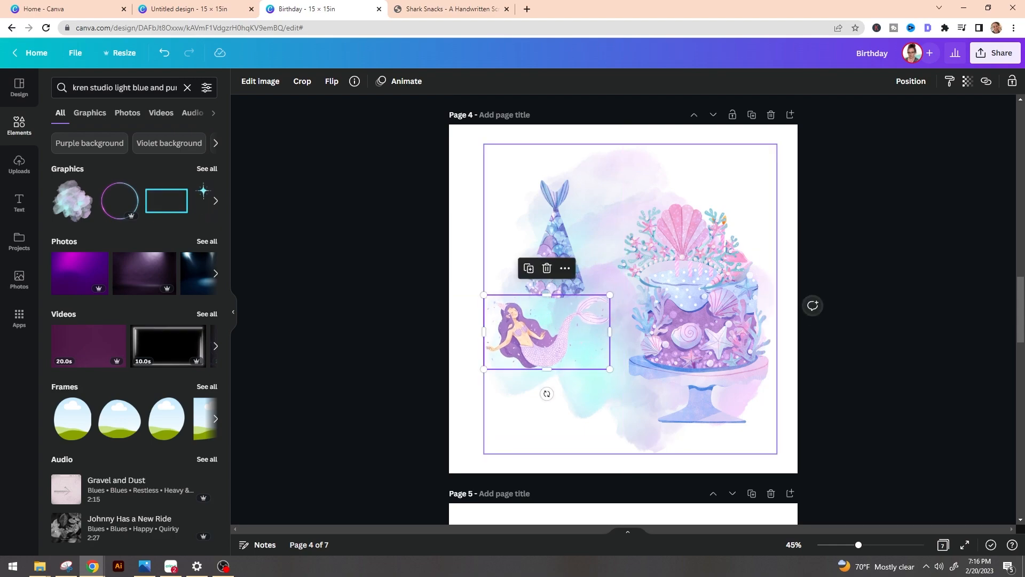
drag(547, 392, 517, 385)
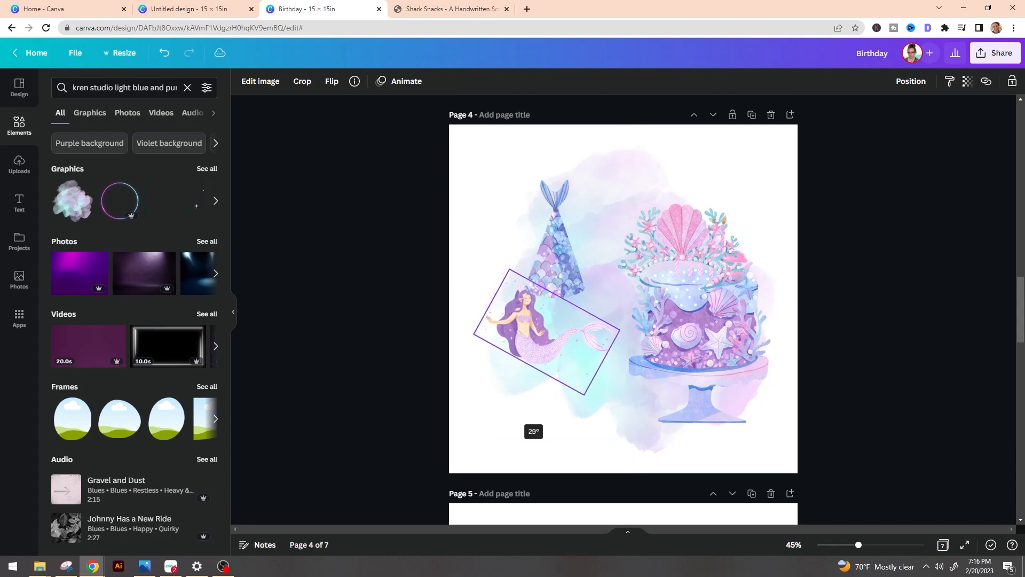
drag(585, 395, 685, 562)
drag(593, 427, 606, 373)
click(865, 342)
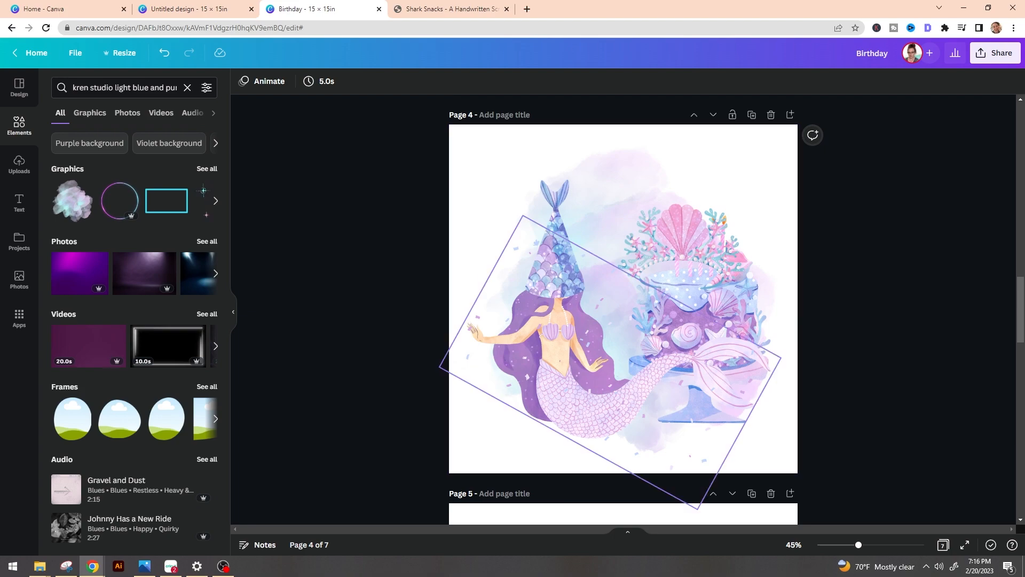
Place the mermaid-tail party hat on the mermaid's head, tilted to match her pose and scaled down to fit.
drag(555, 235, 674, 244)
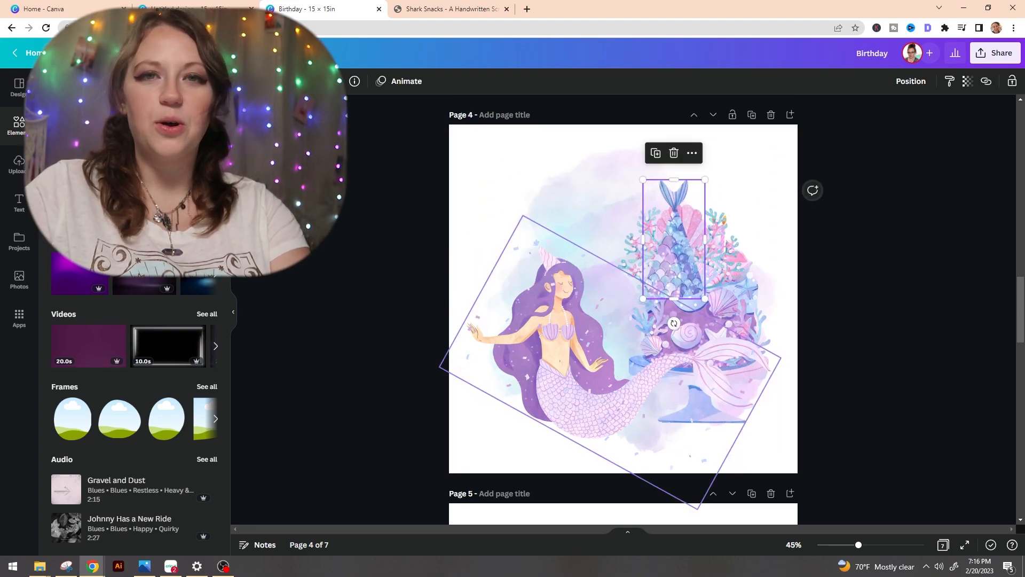
drag(674, 244, 549, 214)
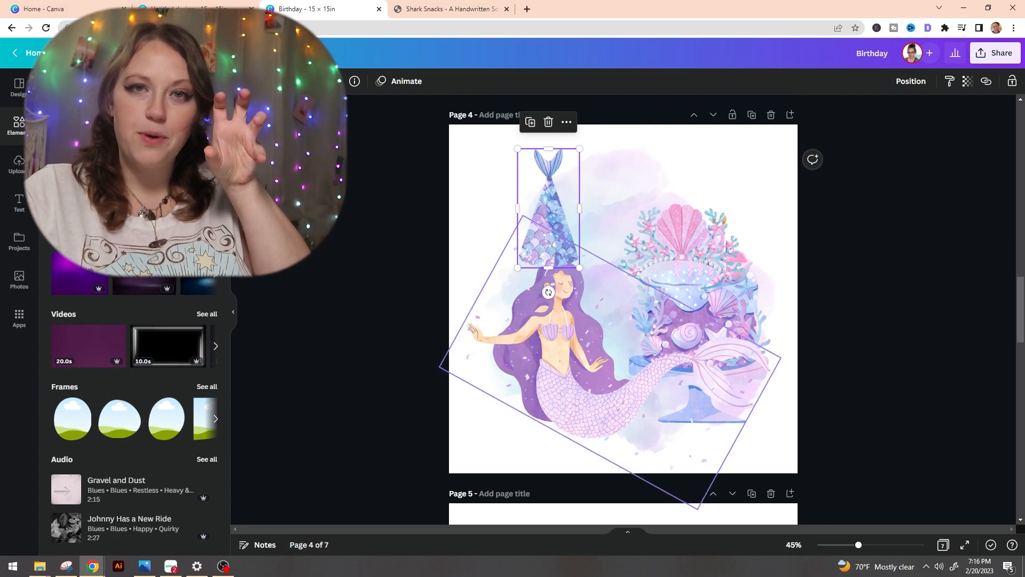
drag(549, 292, 597, 297)
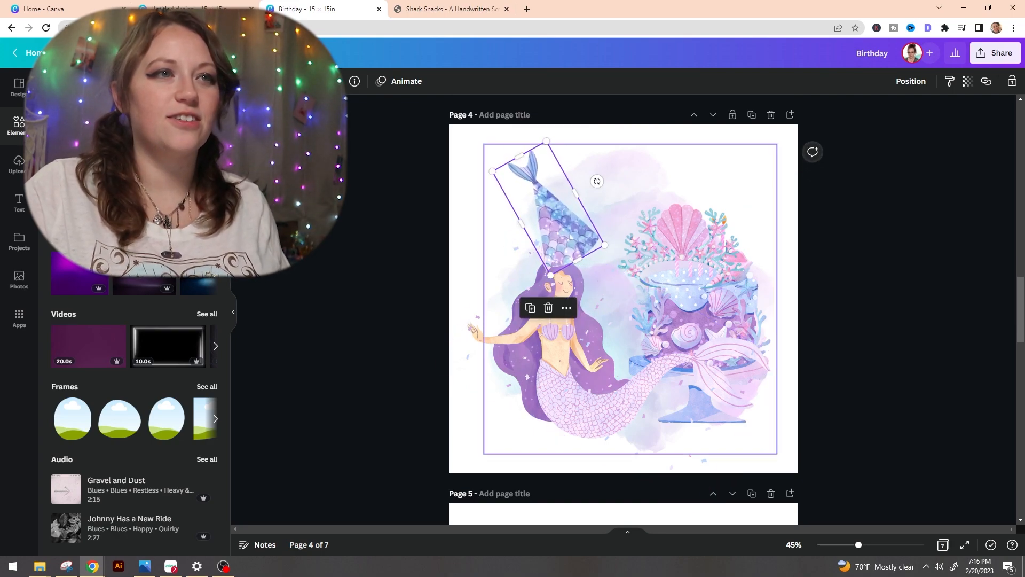
drag(604, 248, 575, 300)
mouse_move(540, 248)
mouse_down()
mouse_move(537, 222)
mouse_move(543, 251)
mouse_up()
key(Escape)
click(542, 250)
click(419, 211)
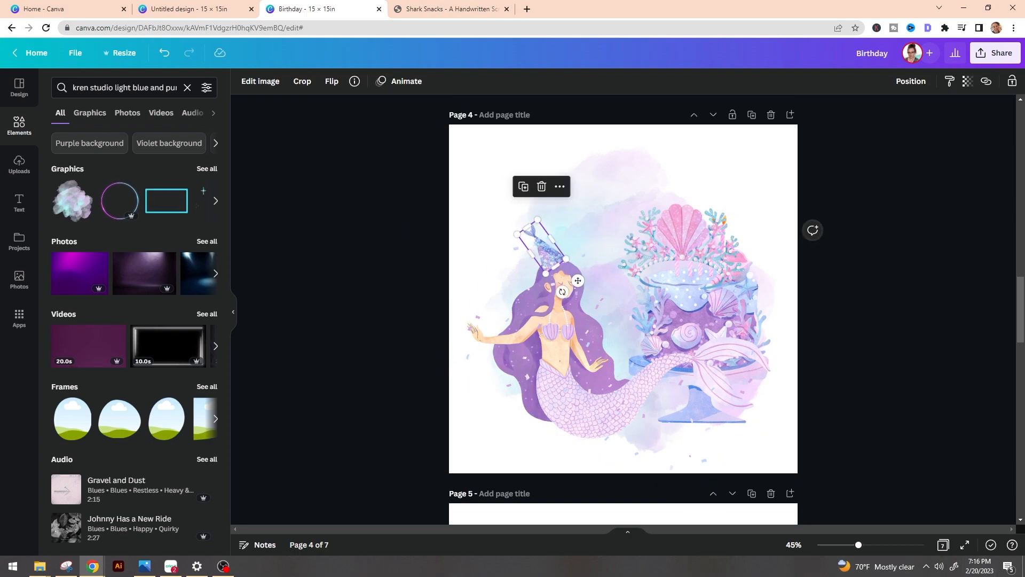
Fine-tune the party hat's size and position so its base sits snugly on the mermaid's hair.
scroll(544, 251, up, 5)
drag(888, 545, 891, 545)
drag(801, 530, 774, 529)
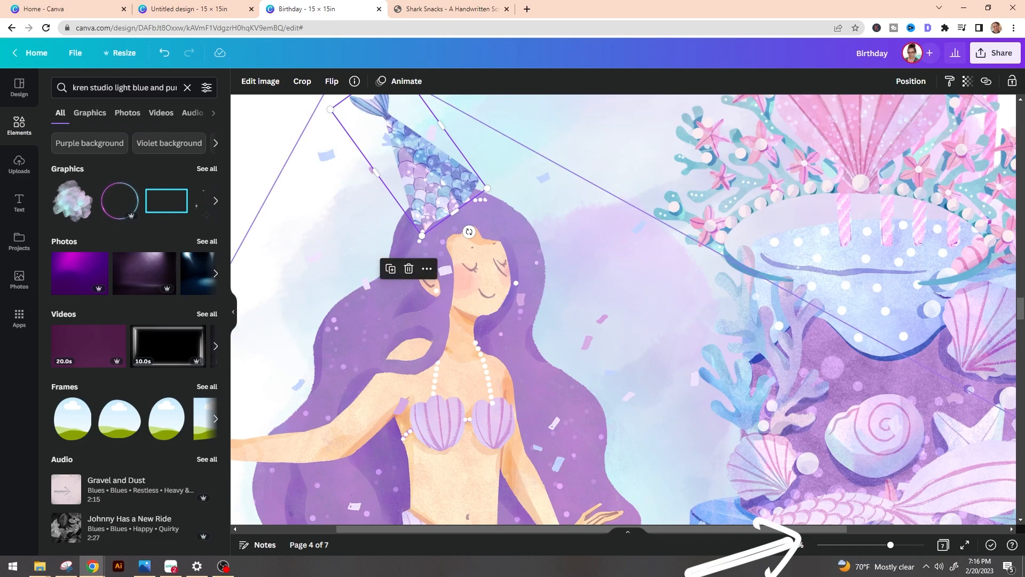
scroll(441, 198, up, 1)
mouse_move(434, 219)
mouse_down()
mouse_move(416, 214)
mouse_move(432, 233)
mouse_move(427, 225)
mouse_up()
drag(480, 247, 491, 253)
mouse_move(446, 235)
mouse_down()
mouse_move(437, 227)
mouse_move(443, 233)
mouse_up()
drag(468, 296, 463, 298)
click(588, 291)
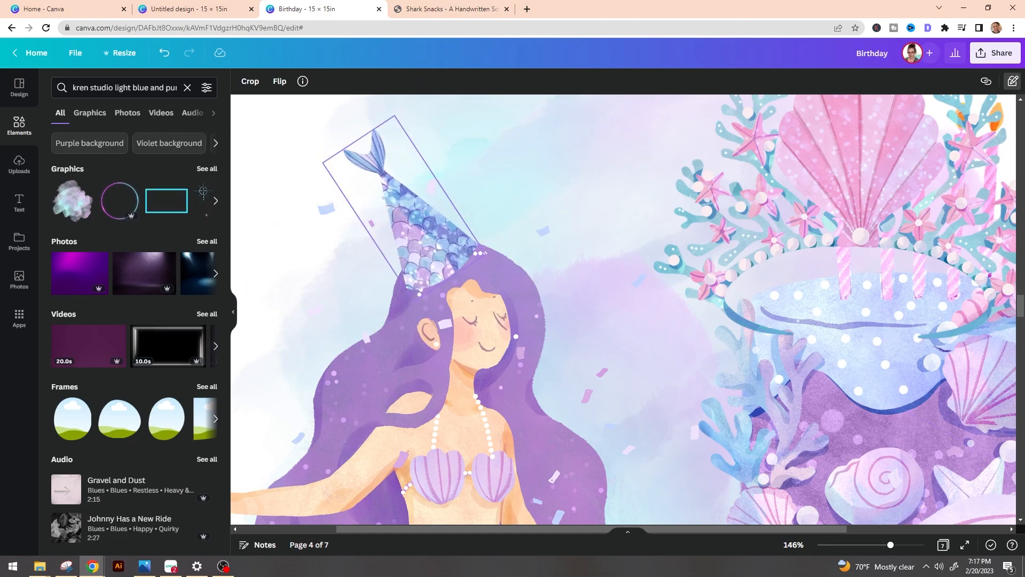
Enlarge the shell tiara slightly and center it above the mermaid and the cake.
drag(891, 545, 866, 545)
scroll(623, 310, down, 2)
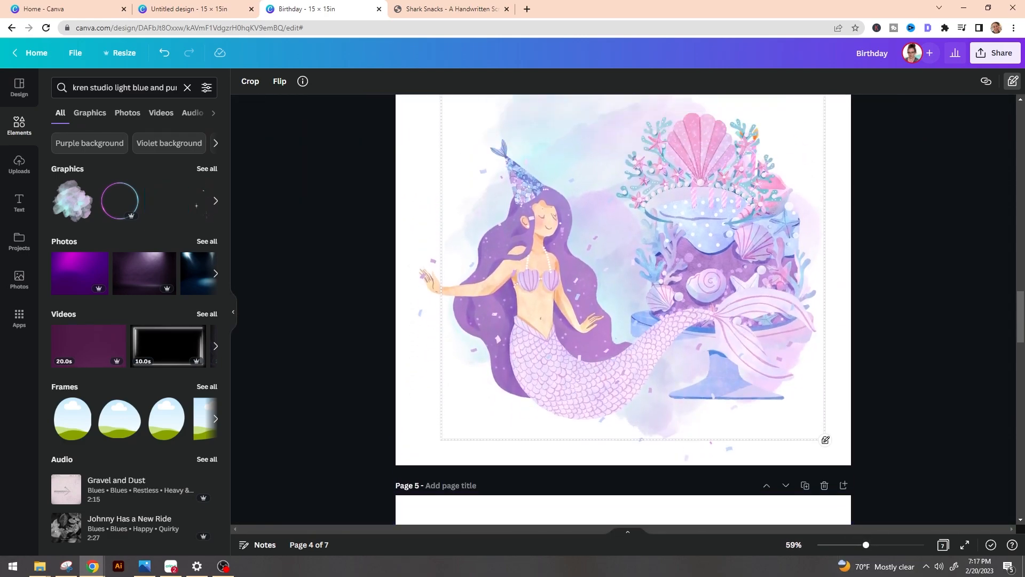
scroll(623, 310, up, 3)
scroll(623, 309, down, 1)
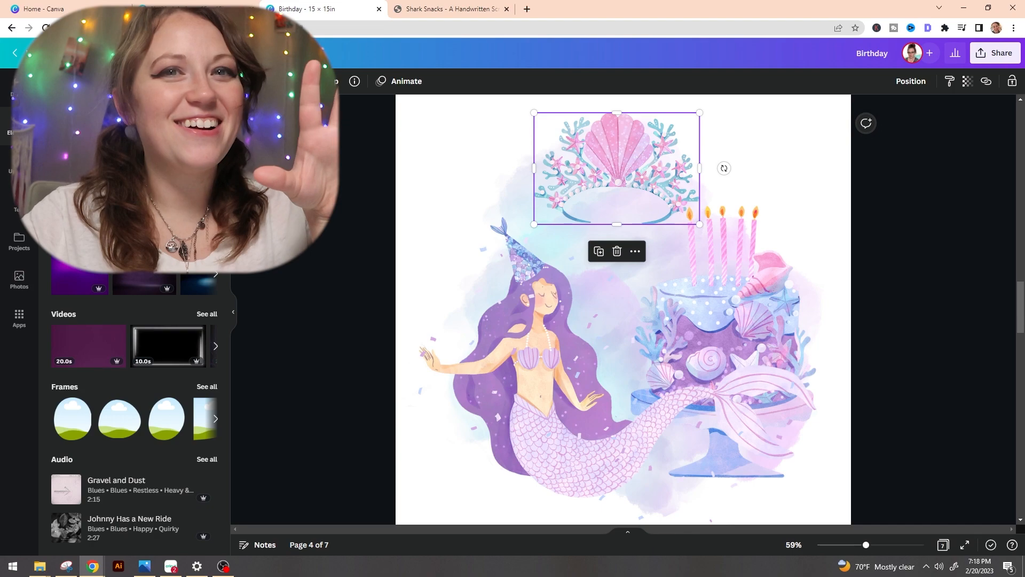
drag(617, 168, 594, 155)
drag(677, 210, 707, 231)
drag(631, 167, 644, 168)
click(908, 240)
click(747, 315)
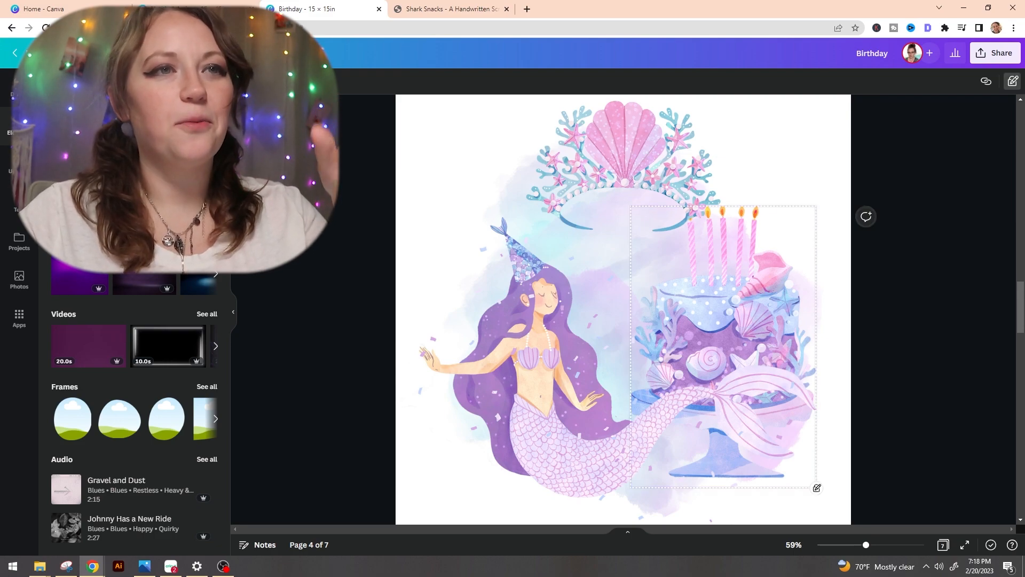
click(625, 160)
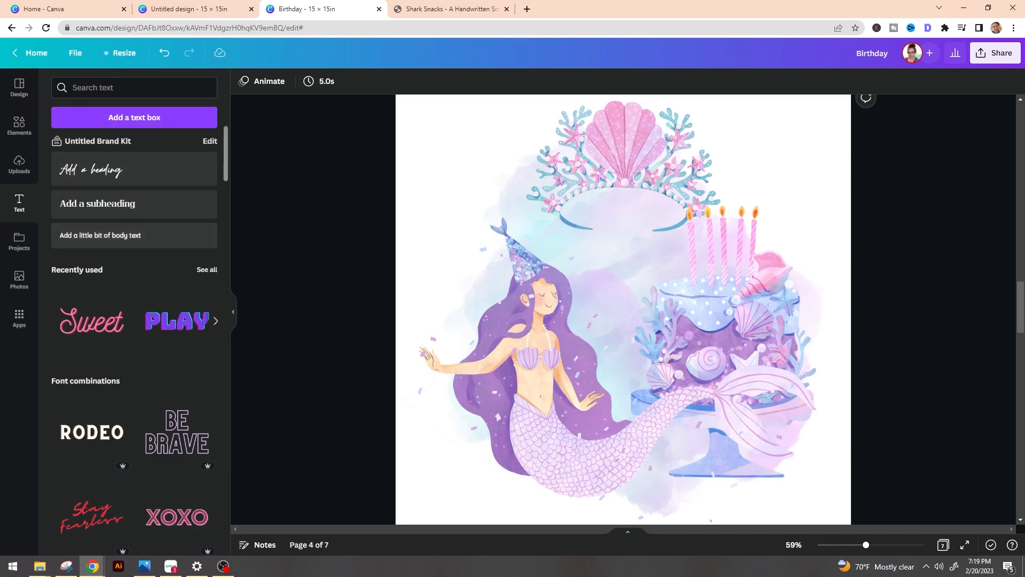
Add a body text box enlarged to font size 47.6 and place it over the tiara.
click(100, 235)
drag(655, 313, 840, 421)
click(876, 396)
drag(718, 319, 624, 195)
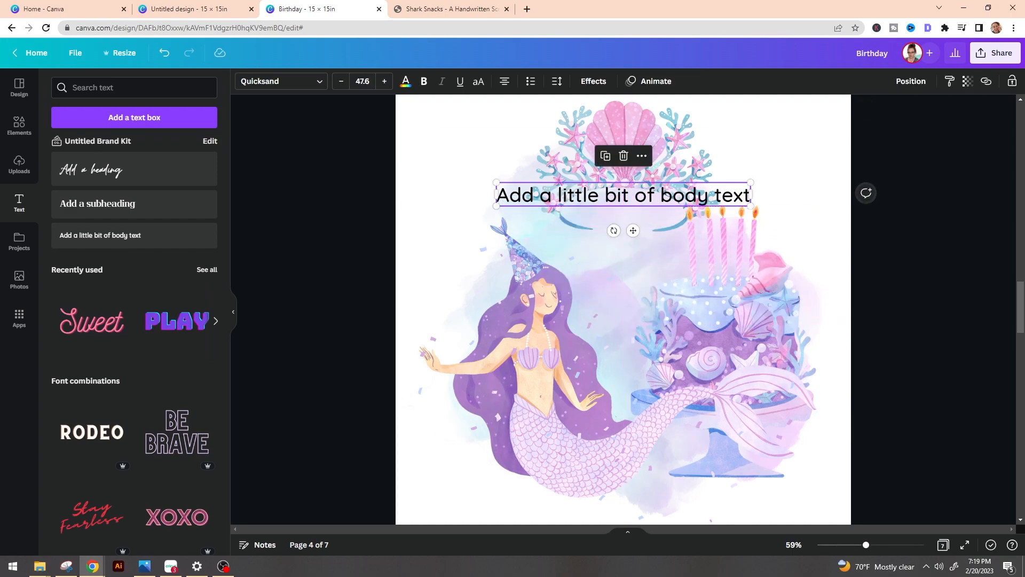
Set the text box's font to Apricots and replace its placeholder text with "Birthday".
click(281, 81)
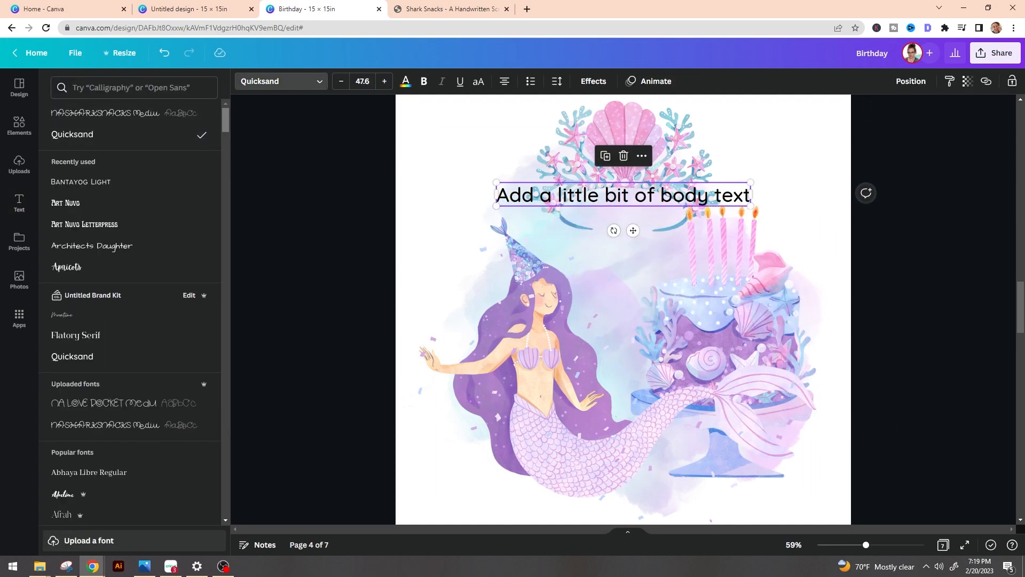
scroll(130, 309, down, 20)
scroll(131, 309, down, 20)
scroll(131, 310, down, 2)
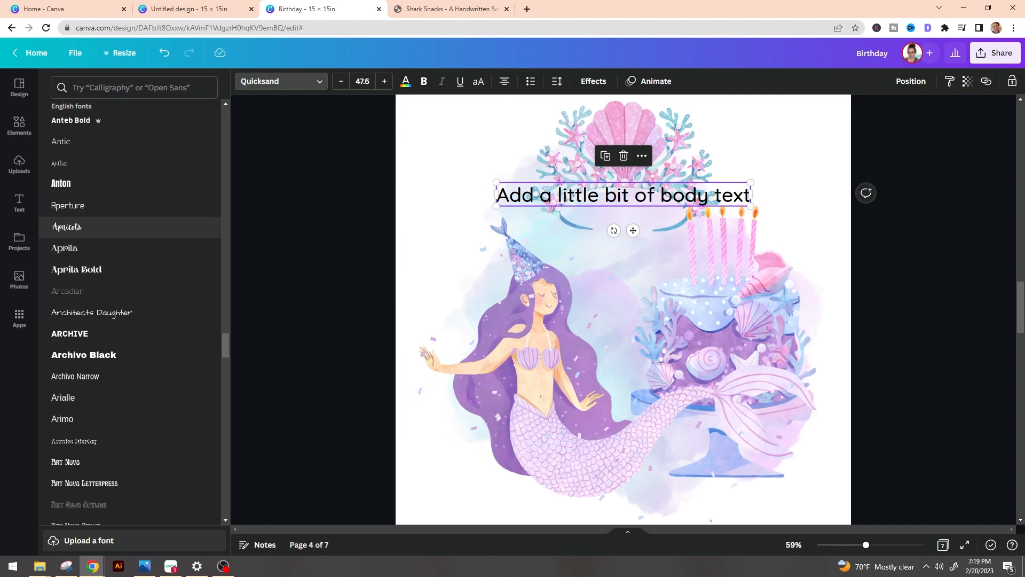
click(118, 227)
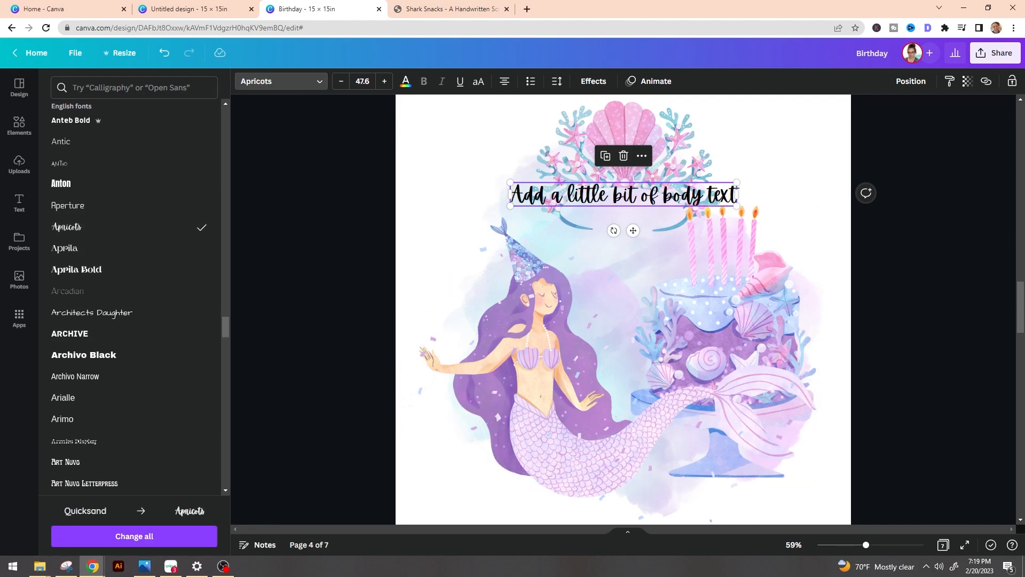
double_click(728, 199)
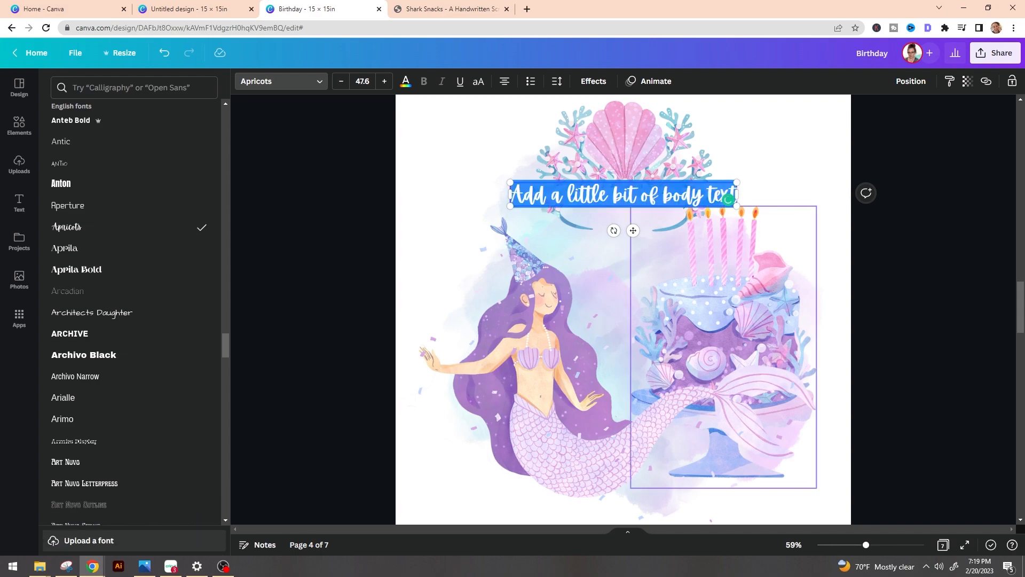
text(Birthday)
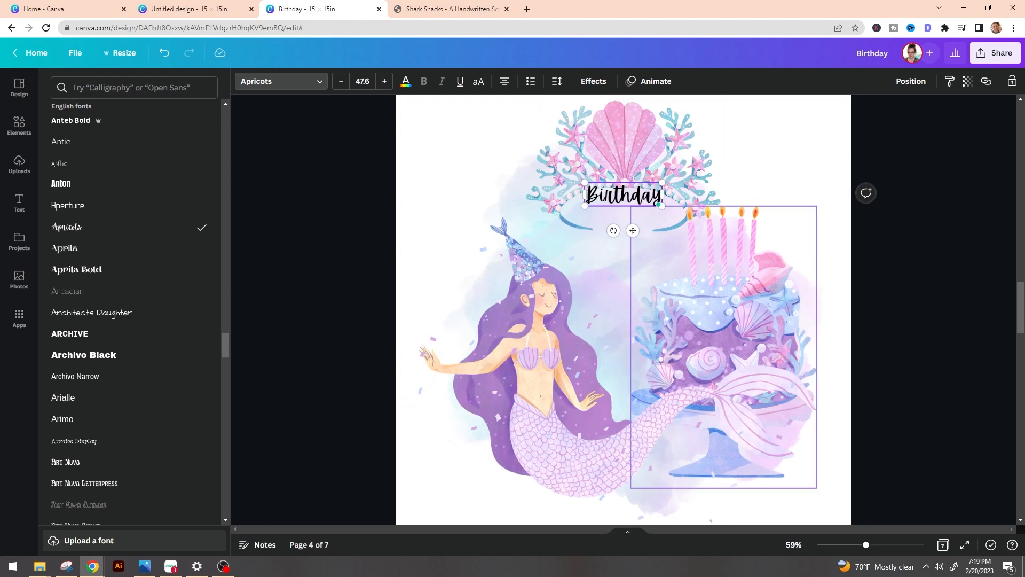
click(19, 203)
click(419, 181)
click(624, 195)
drag(623, 195, 786, 318)
key(ctrl+z)
Increase the "Birthday" text to font size 96.6 and widen its box so the word fits on one line.
click(384, 81)
click(385, 81)
click(385, 81)
click(384, 81)
click(384, 82)
click(384, 81)
click(384, 81)
click(385, 81)
click(384, 82)
click(384, 81)
click(385, 82)
click(385, 81)
click(385, 81)
click(385, 81)
click(385, 81)
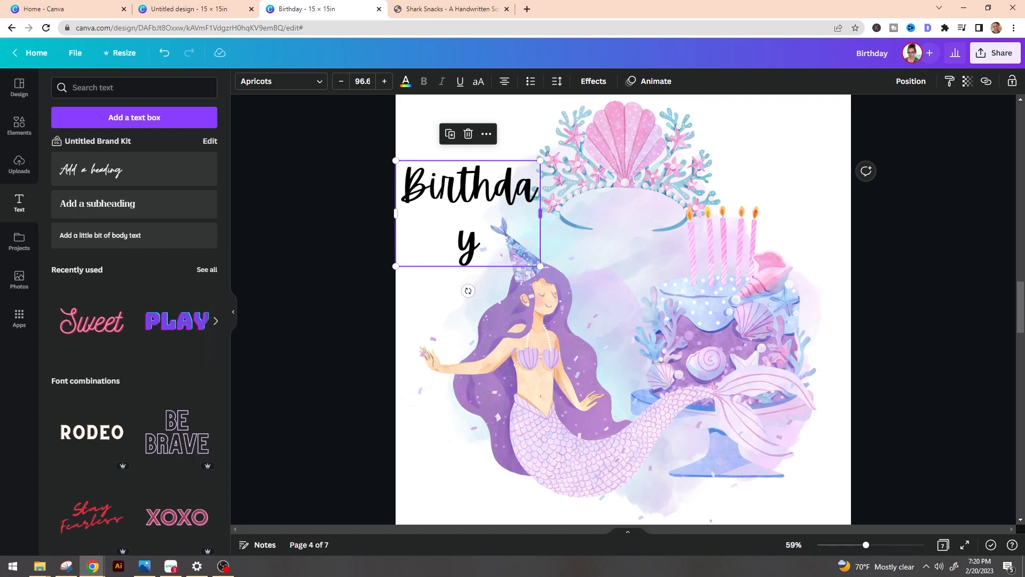
drag(540, 213, 573, 212)
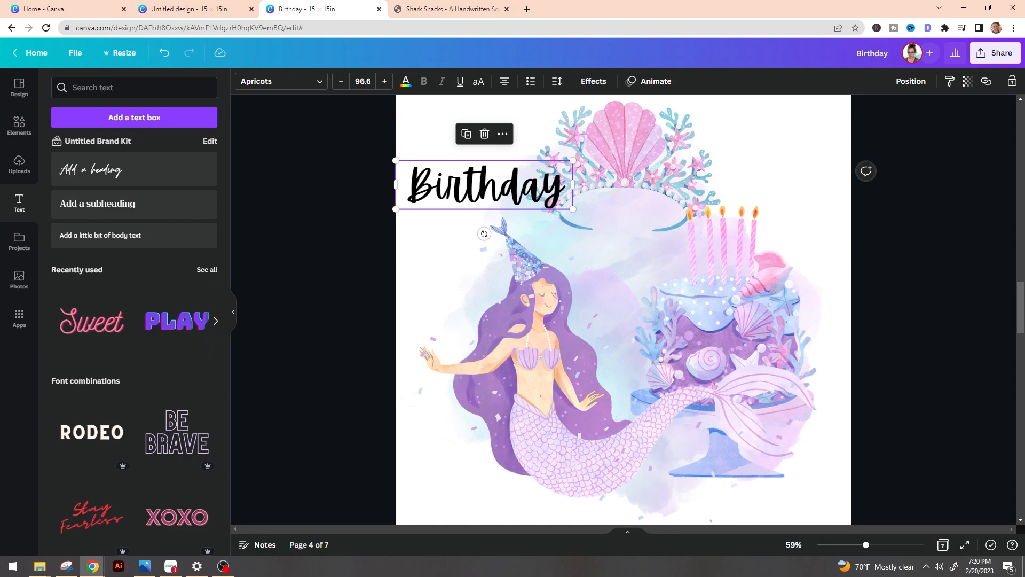
Scale the "Birthday" text up to font size 215 and center it over the tiara.
drag(573, 208, 744, 256)
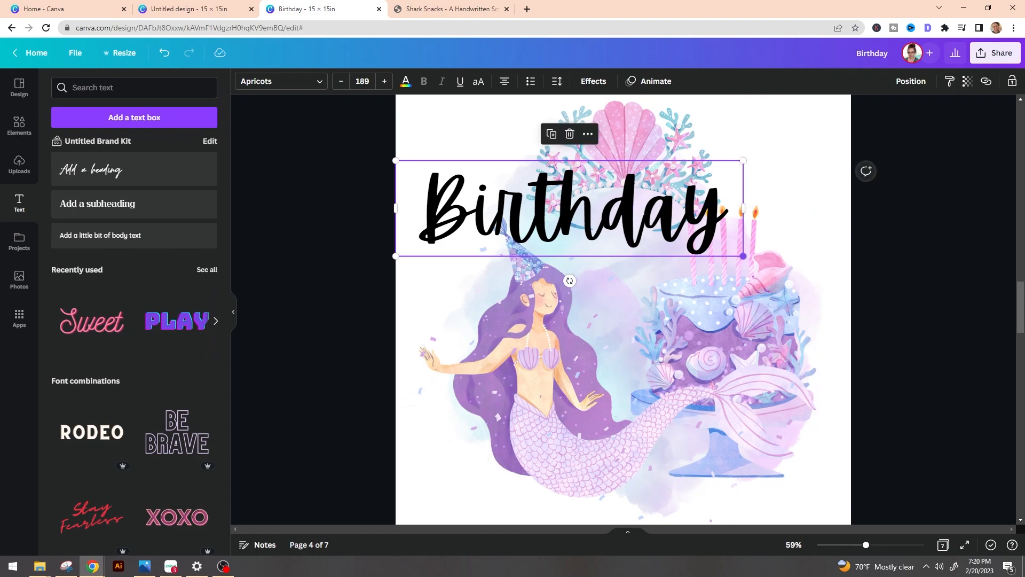
drag(635, 213, 657, 202)
drag(764, 245, 813, 259)
drag(721, 214, 733, 216)
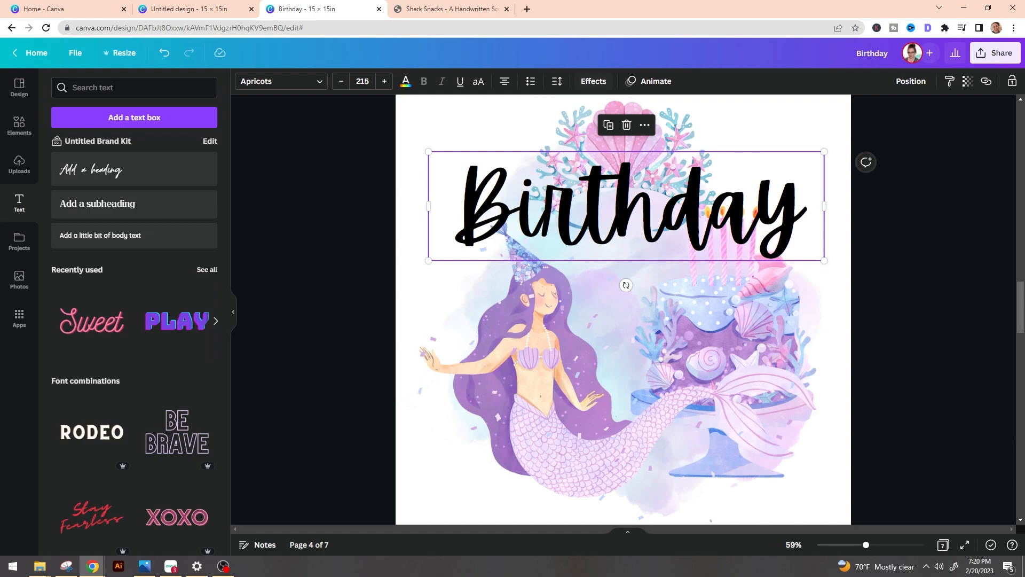
Apply the Curve shape effect to the "Birthday" text and soften the curve to a gentle arch.
click(593, 81)
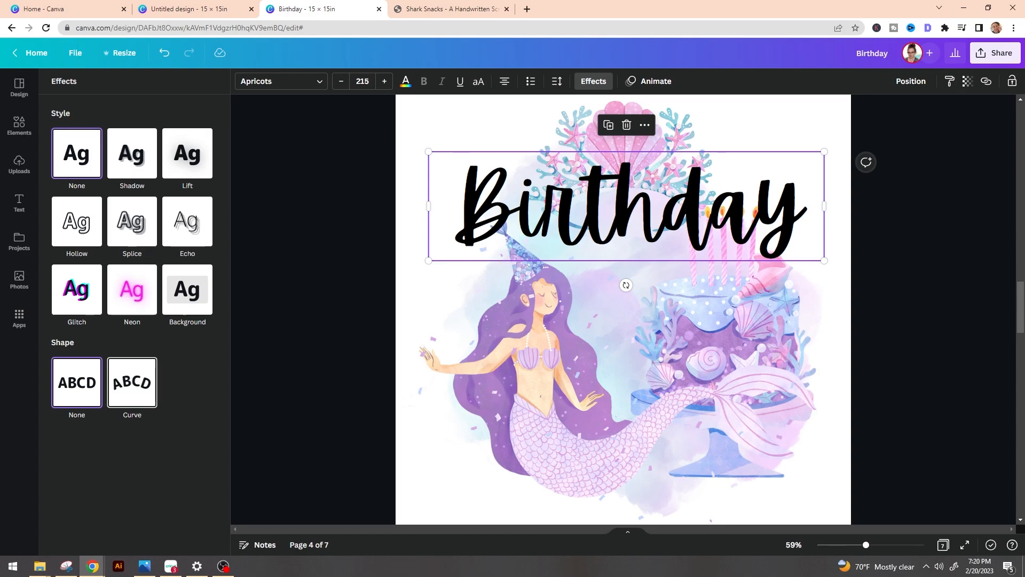
click(131, 382)
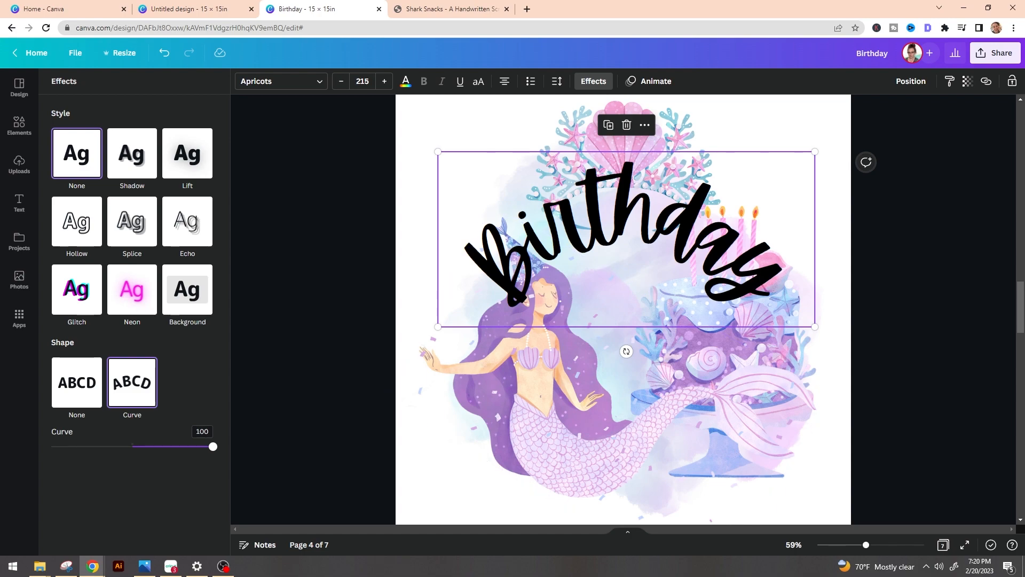
drag(213, 447, 179, 446)
click(19, 203)
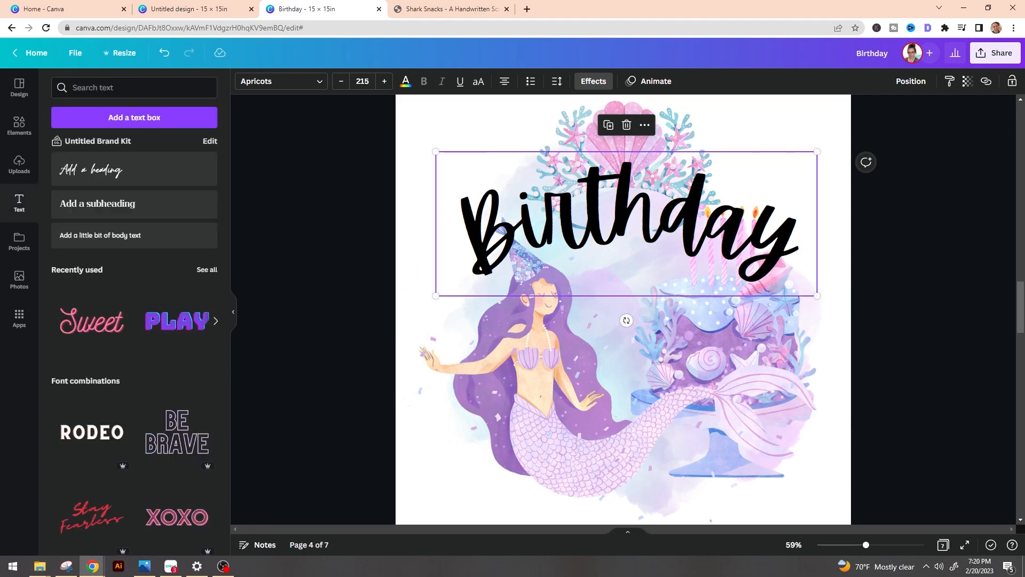
Scale the curved "Birthday" text to font size 228 and center it higher on the page across the tiara.
drag(627, 225, 573, 200)
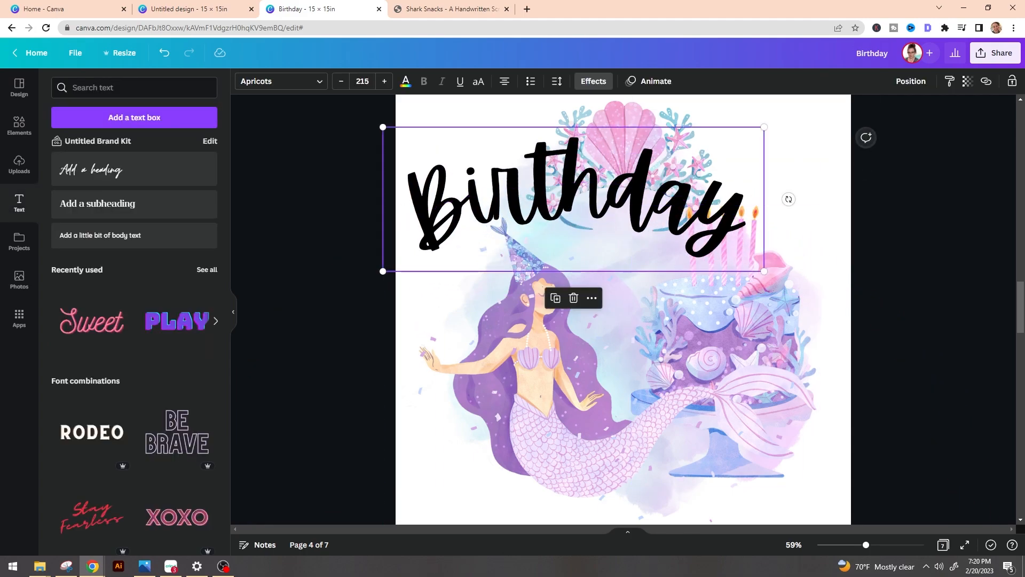
drag(764, 272, 830, 295)
drag(652, 219, 660, 204)
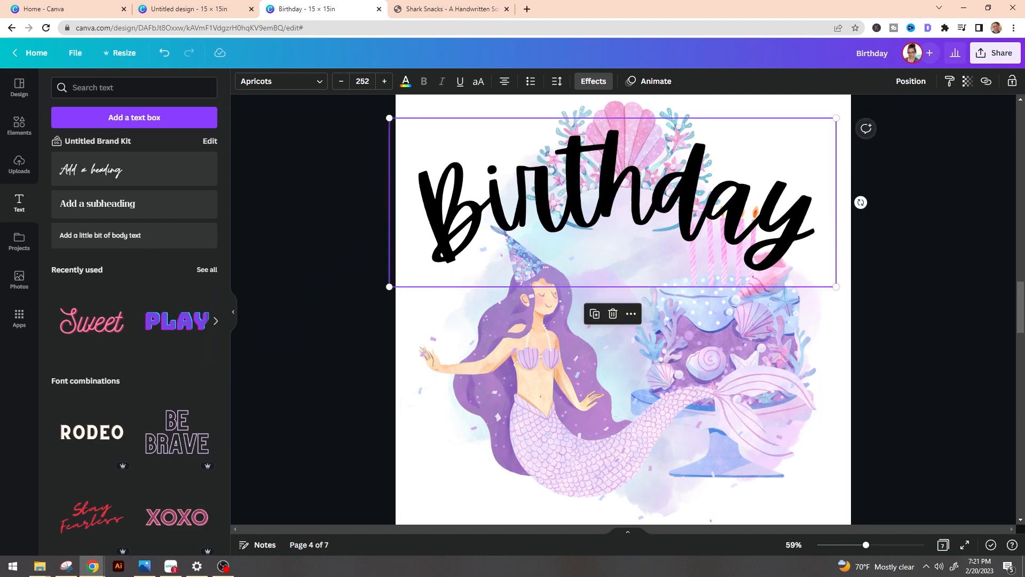
drag(391, 281, 434, 264)
drag(507, 215, 496, 213)
drag(507, 163, 501, 164)
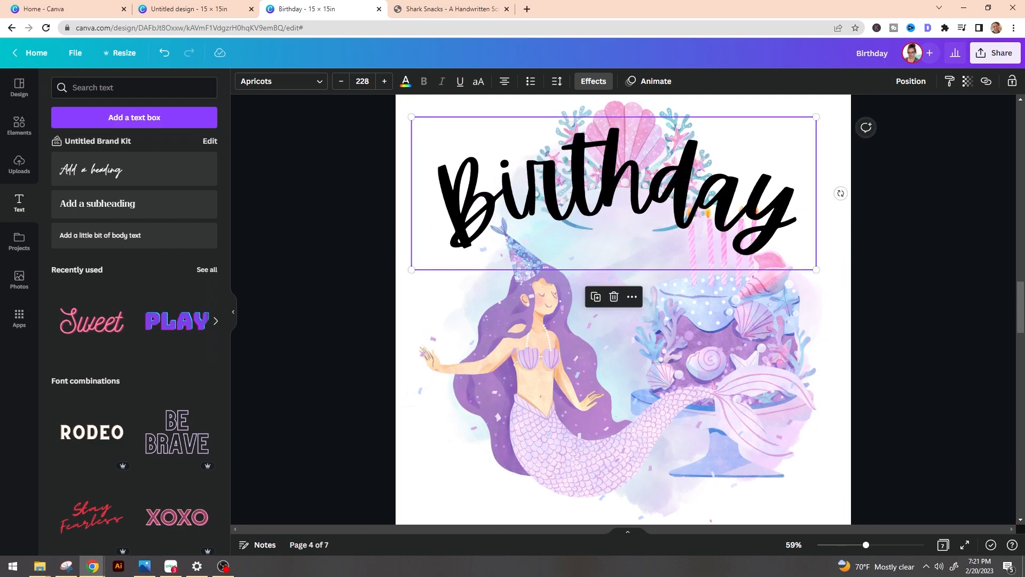
click(908, 241)
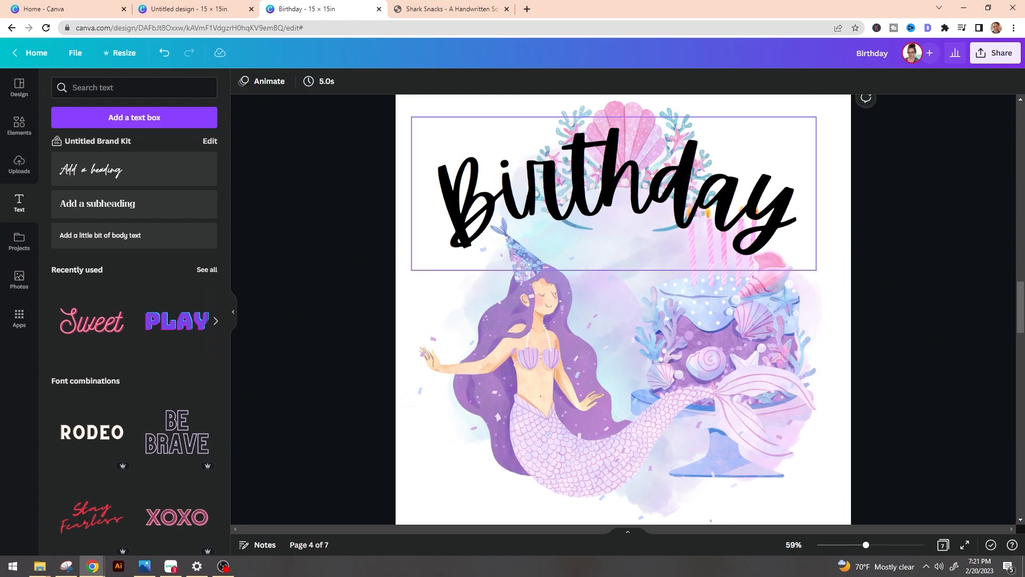
Crop the lower band off the shell tiara so it ends beneath the "Birthday" lettering.
click(619, 110)
drag(623, 233, 623, 206)
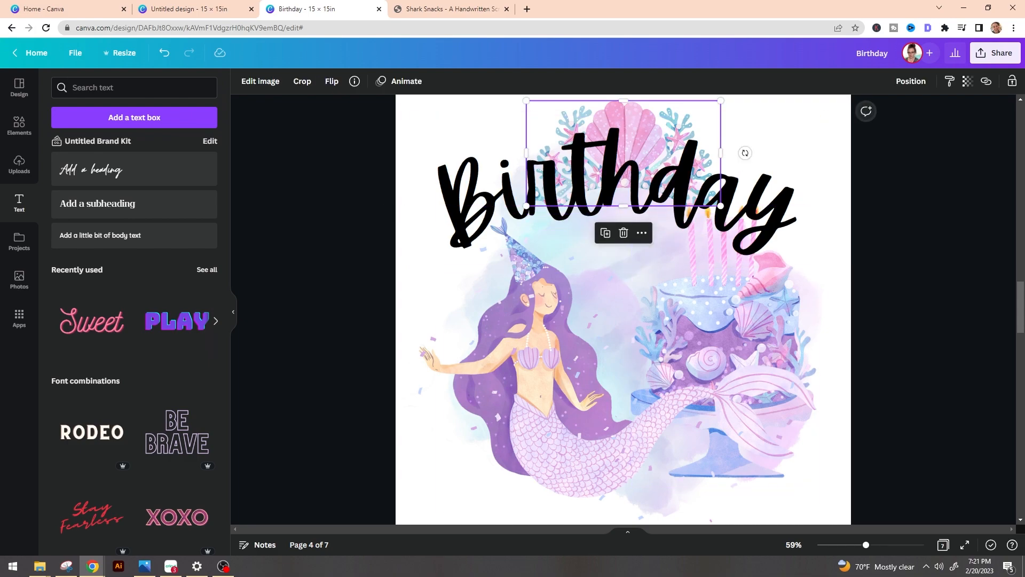
Extend the shell tiara's crop slightly lower behind the "Birthday" lettering.
click(897, 214)
click(622, 109)
mouse_move(623, 206)
mouse_down()
mouse_move(623, 234)
mouse_move(623, 200)
mouse_move(624, 212)
mouse_up()
click(901, 215)
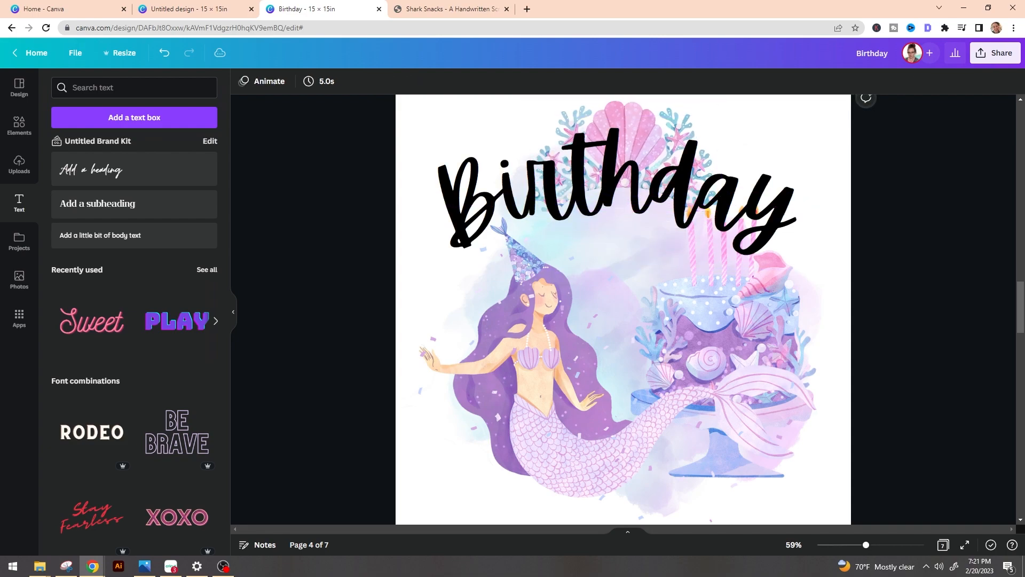
drag(625, 111, 625, 101)
Shift the "Birthday" text and the shell tiara slightly lower on the page.
click(470, 184)
drag(466, 101, 654, 160)
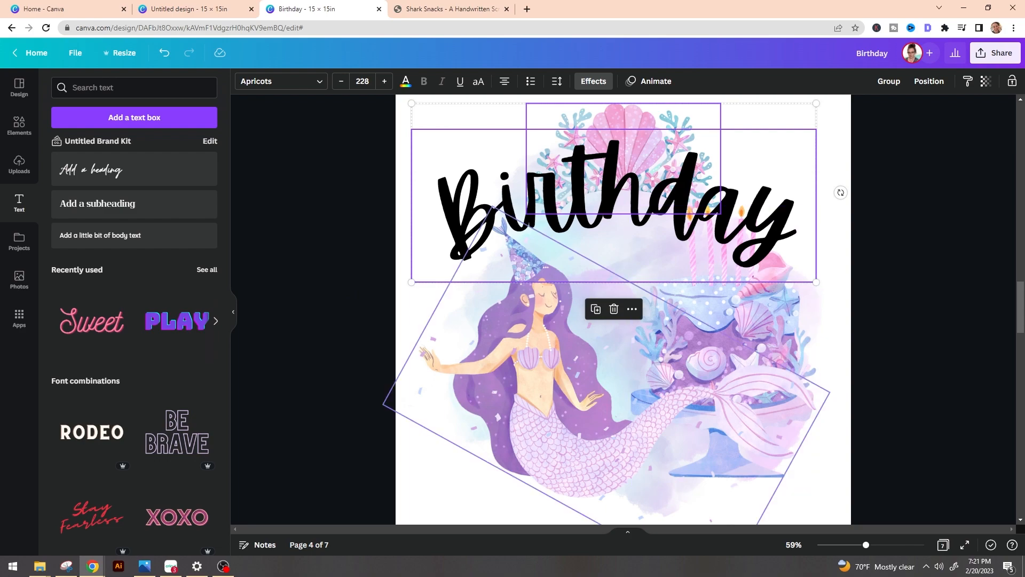
click(902, 235)
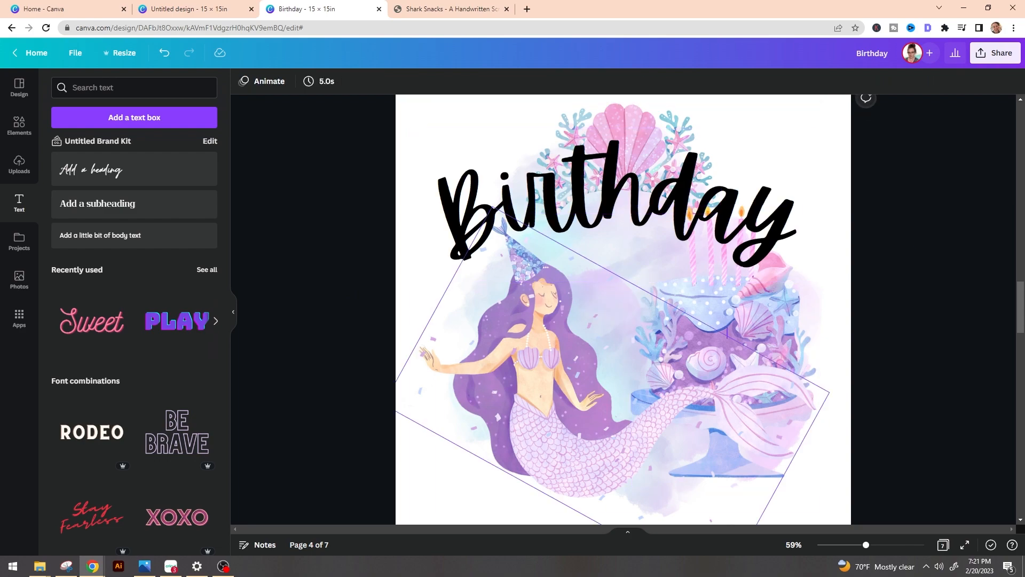
Send the "Birthday" text backward so it sits behind the cake's candles.
click(543, 310)
click(534, 219)
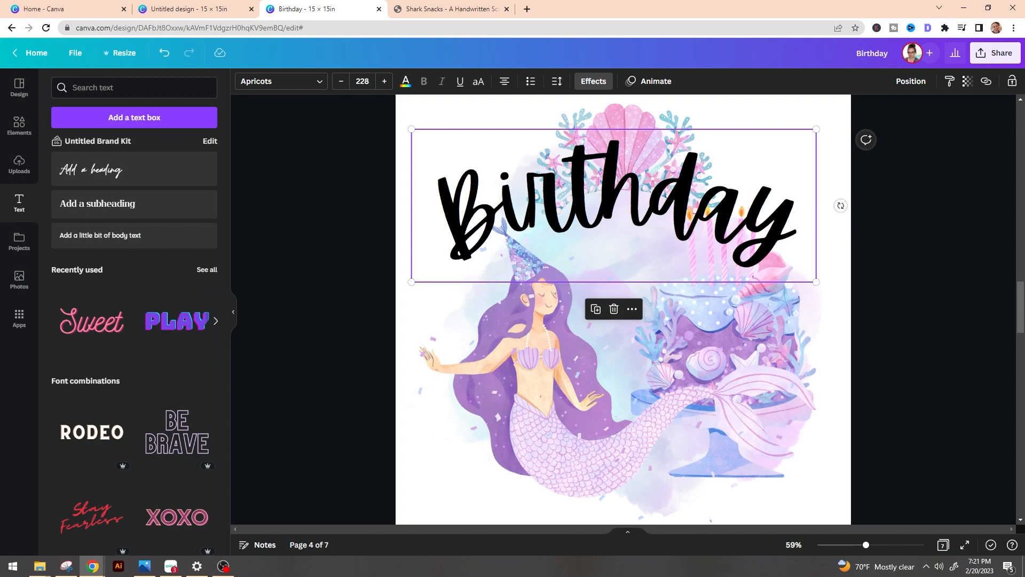
key(ctrl+[)
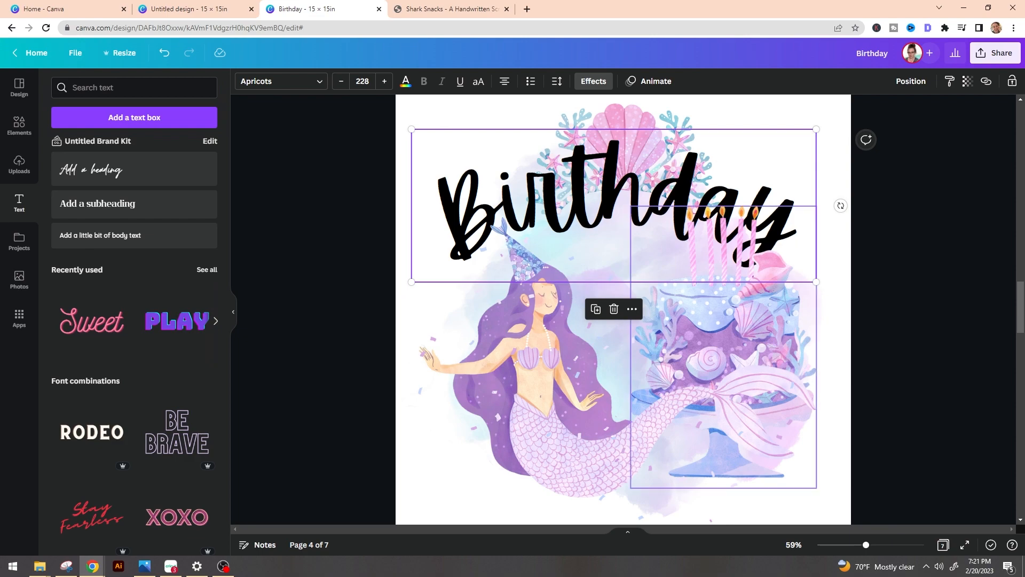
Recolor the "Birthday" text with purple sampled from the mermaid's hair, darkened to #8B6EB2.
click(406, 81)
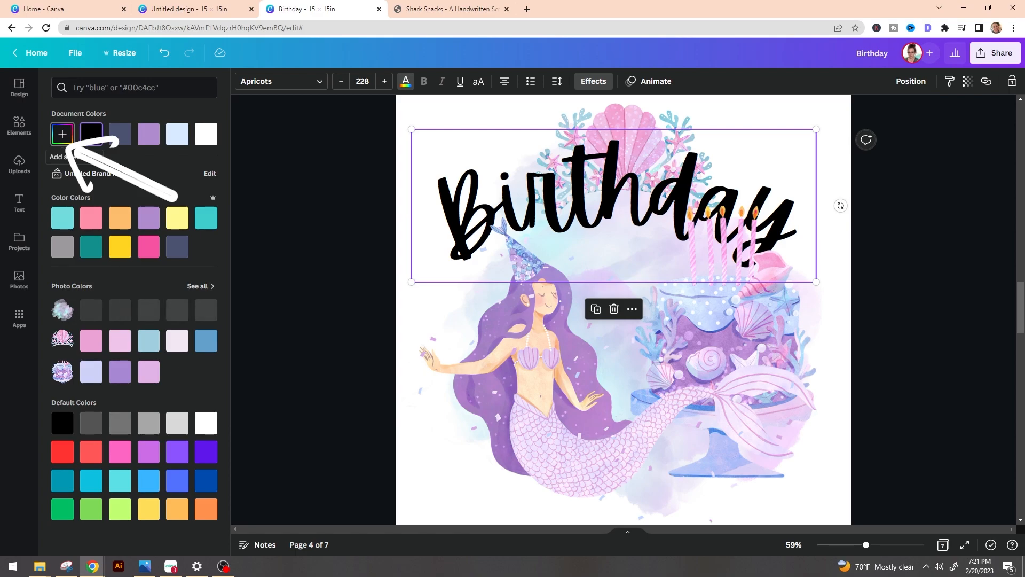
click(62, 134)
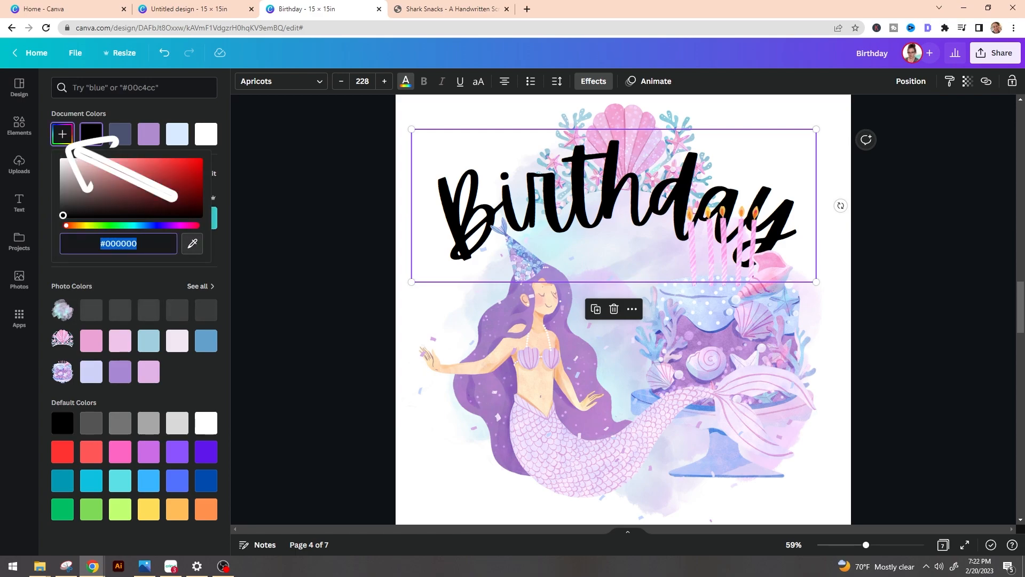
click(192, 244)
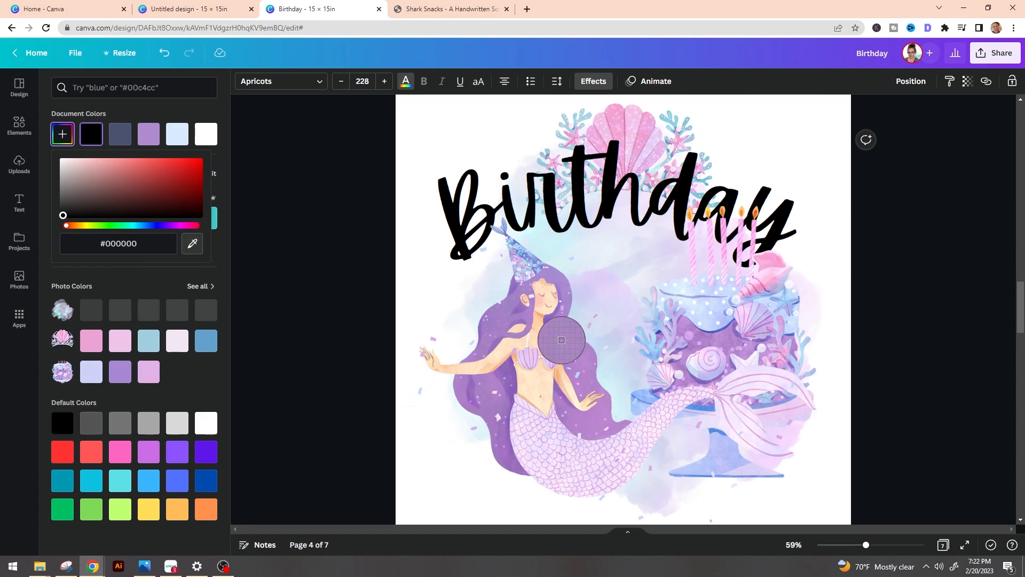
click(552, 283)
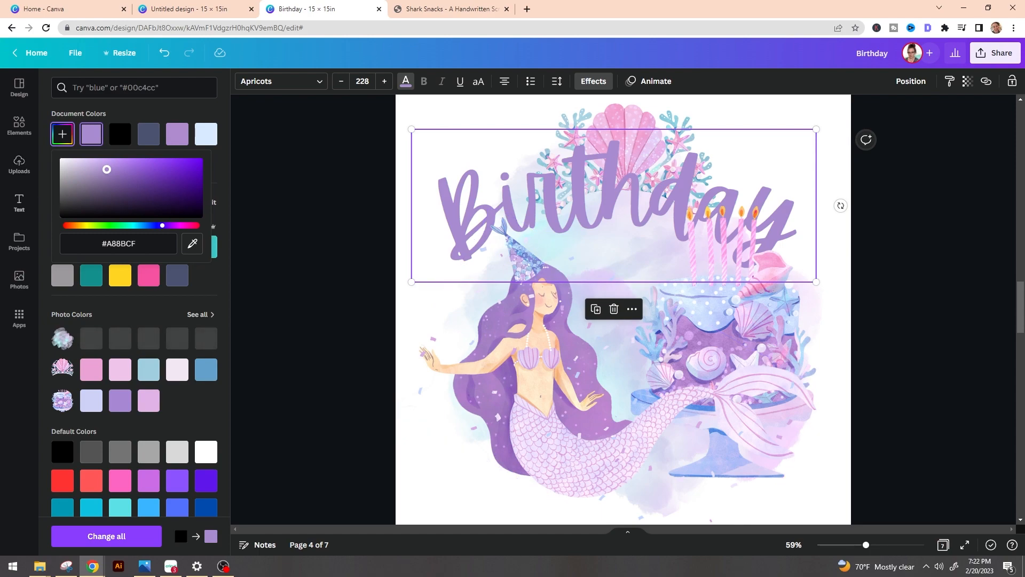
drag(107, 170, 115, 176)
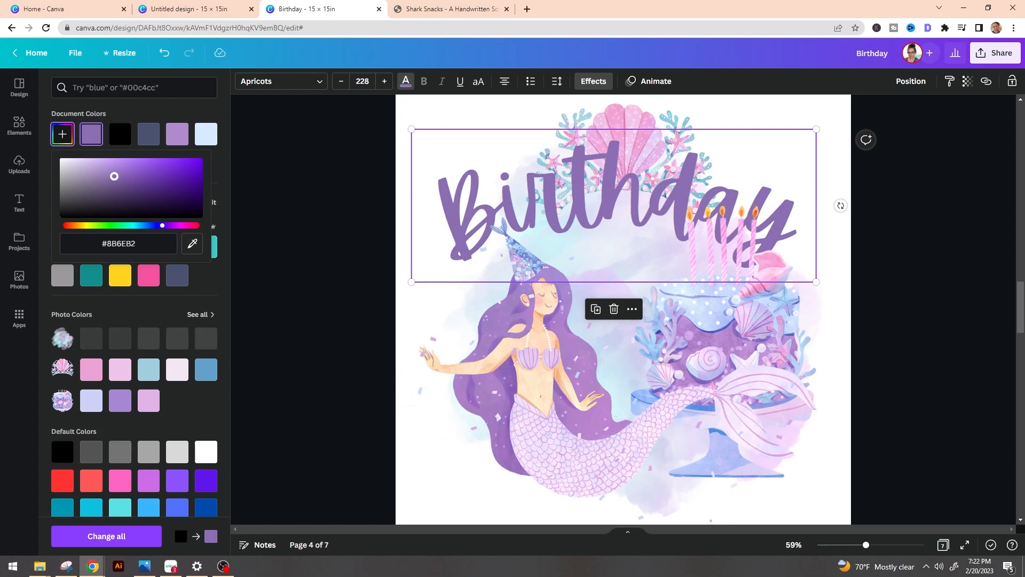
Duplicate the purple "Birthday" text and recolor the copy with pink sampled from the tiara's shell.
click(19, 203)
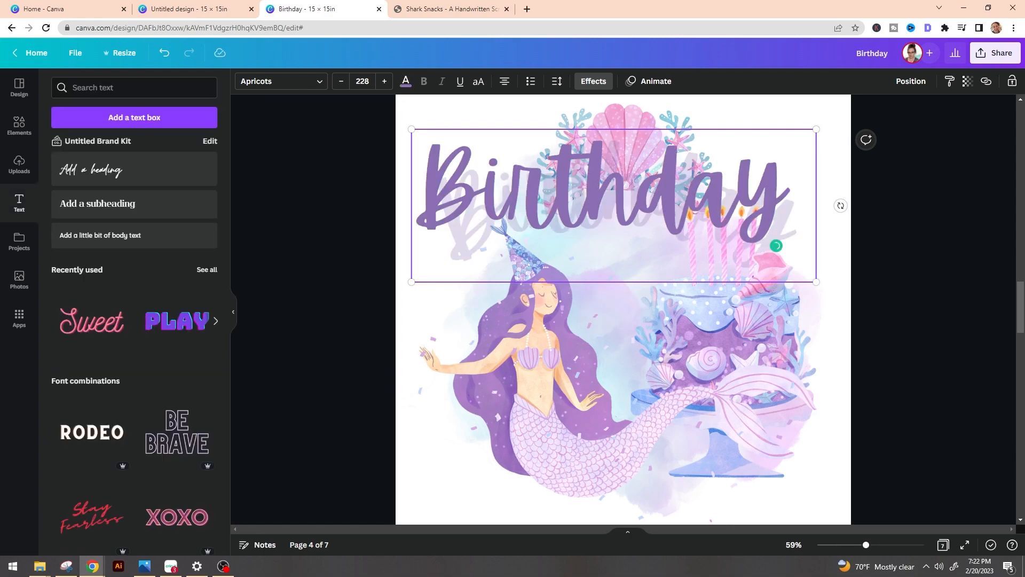
click(897, 300)
click(668, 214)
key(ctrl+d)
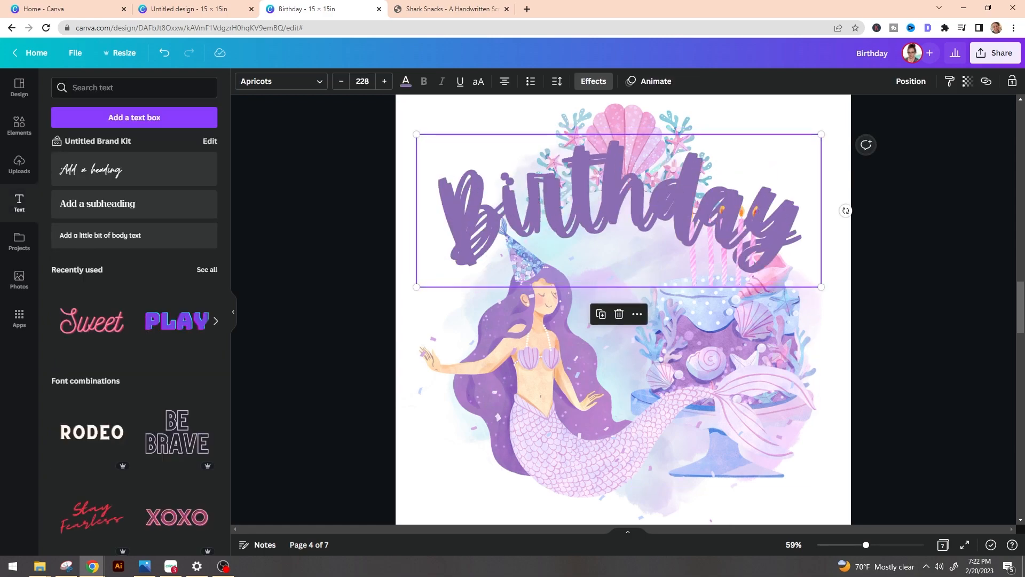
click(406, 81)
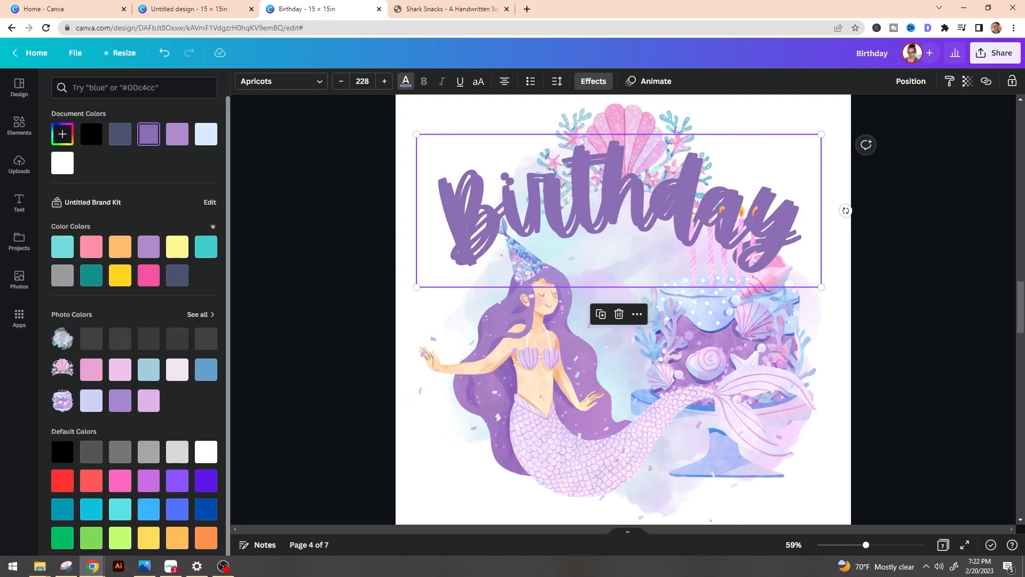
click(91, 134)
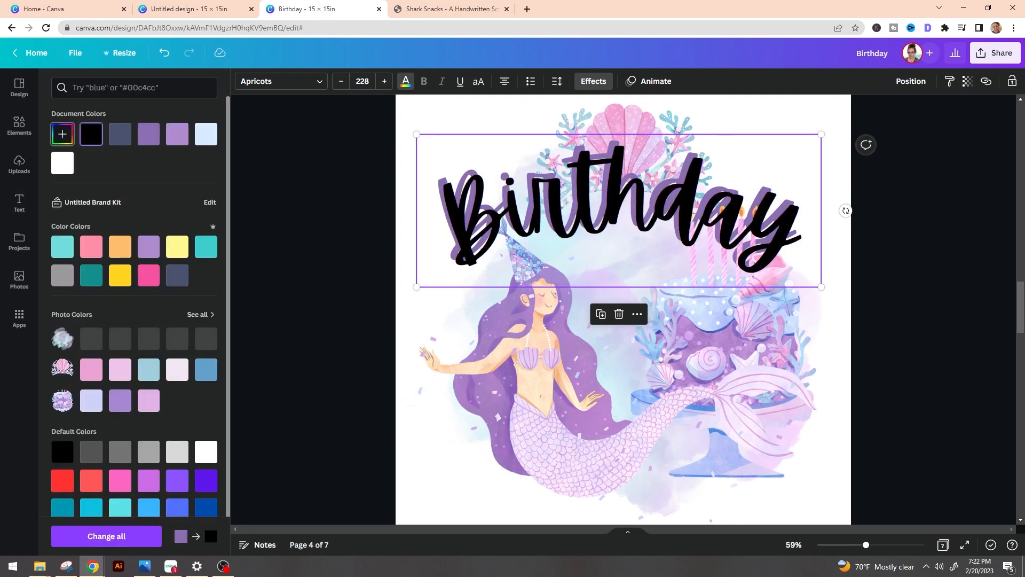
click(63, 134)
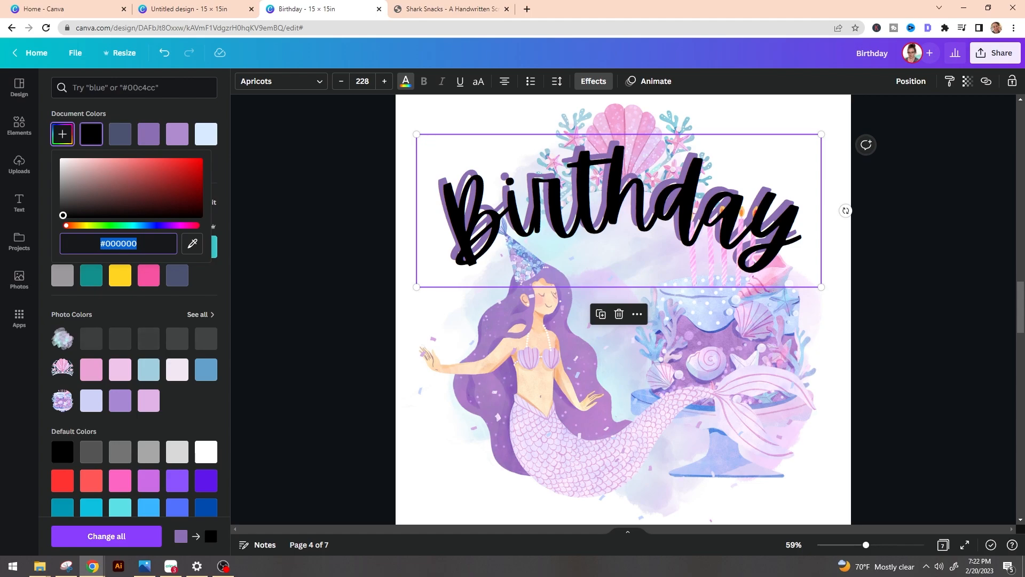
click(192, 243)
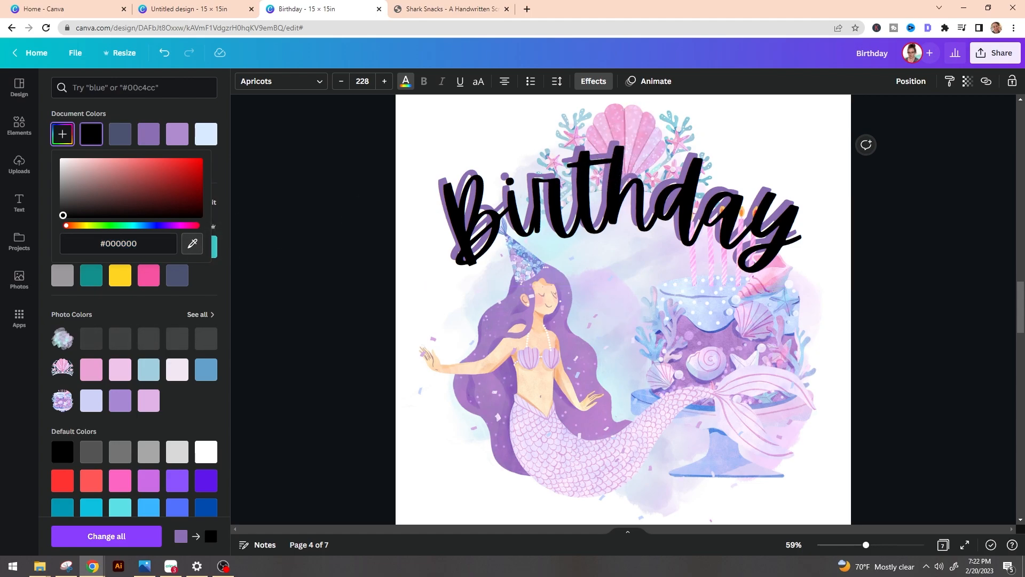
click(638, 128)
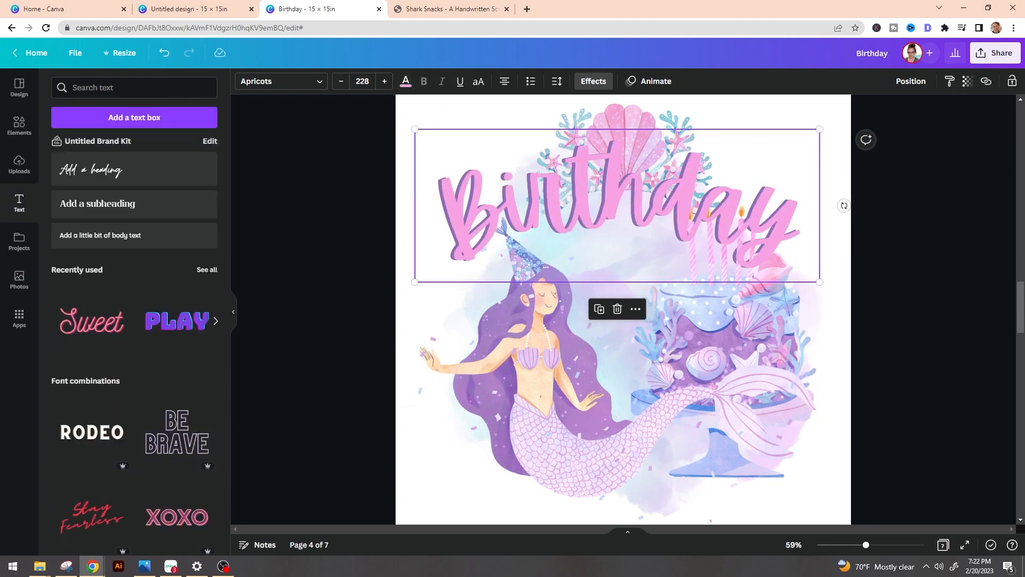
Nudge the pink "Birthday" copy upward so the purple layer forms an offset shadow beneath it.
key(Up)
key(Up)
key(Up)
key(Up)
key(Up)
key(Up)
key(Up)
key(Up)
key(shift+Down)
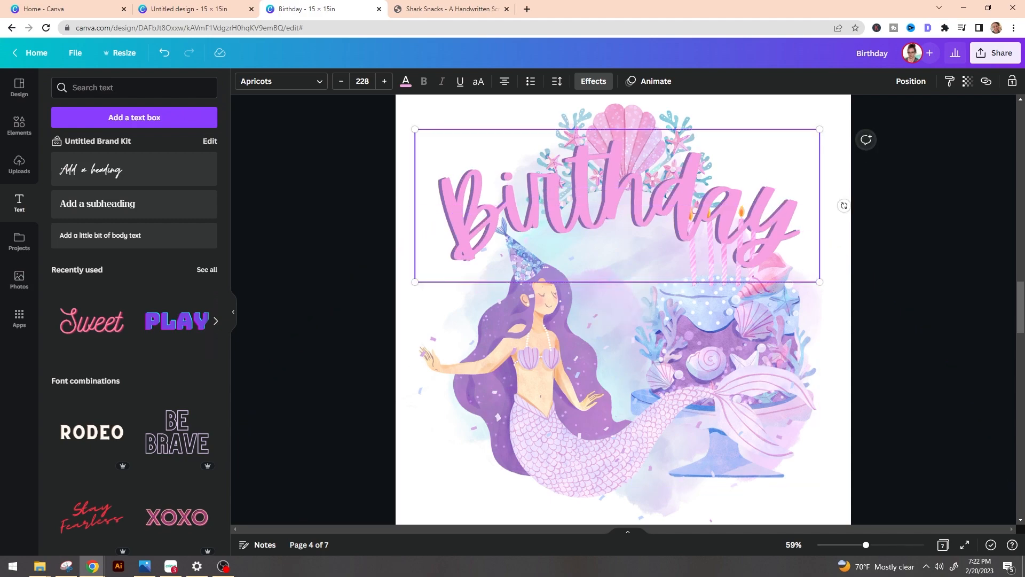
key(shift+Up)
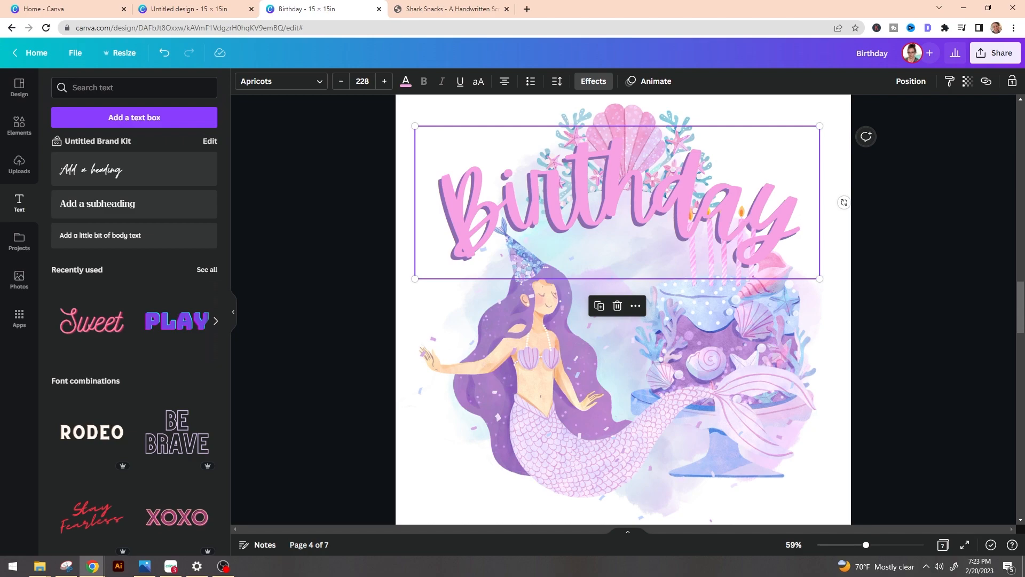
Place a duplicate of the pink "Birthday" text lower down, and give the upper pink text a Hollow effect with thickness 55.
key(ctrl+d)
drag(657, 230, 656, 385)
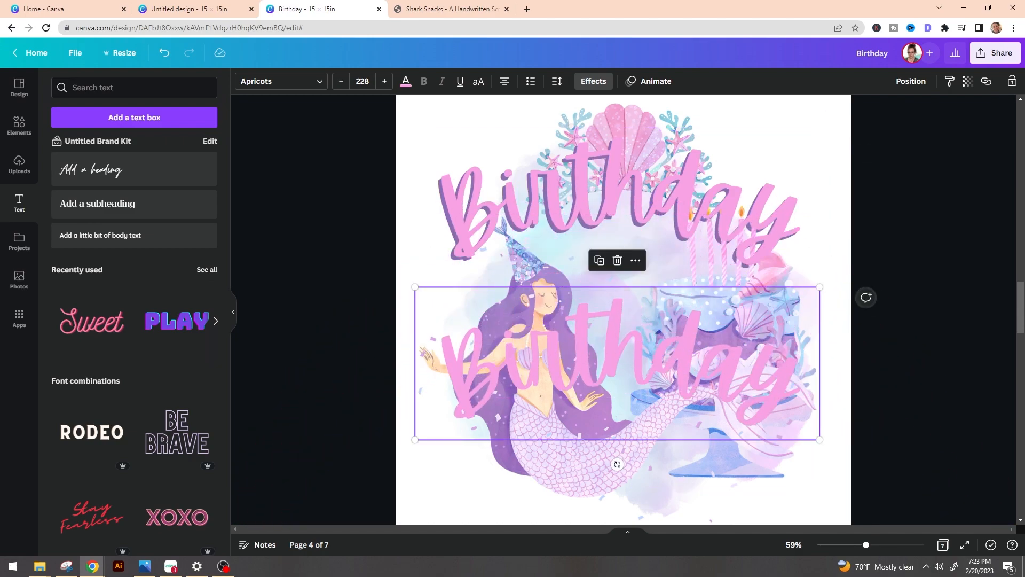
click(628, 207)
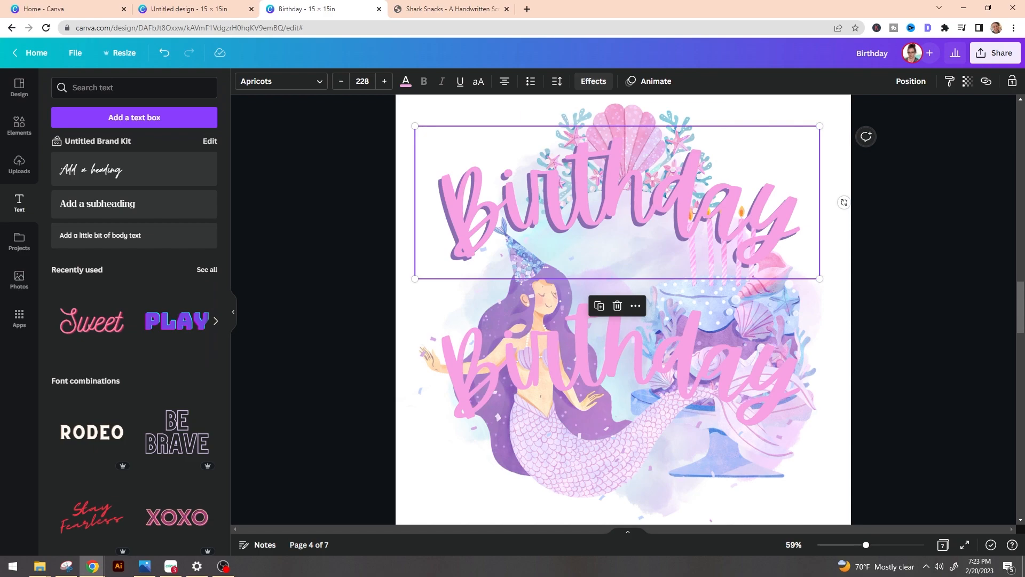
click(593, 80)
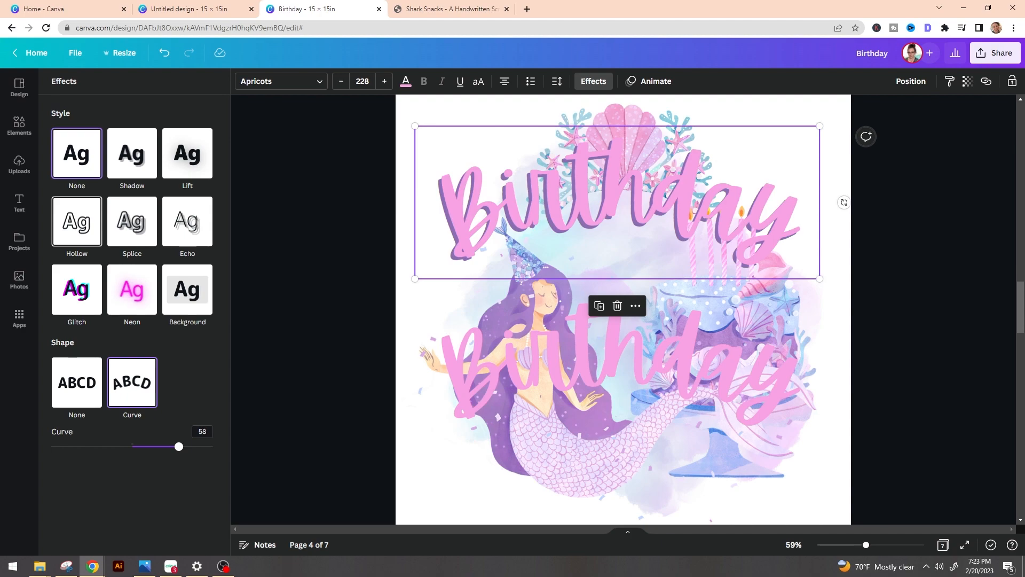
click(76, 222)
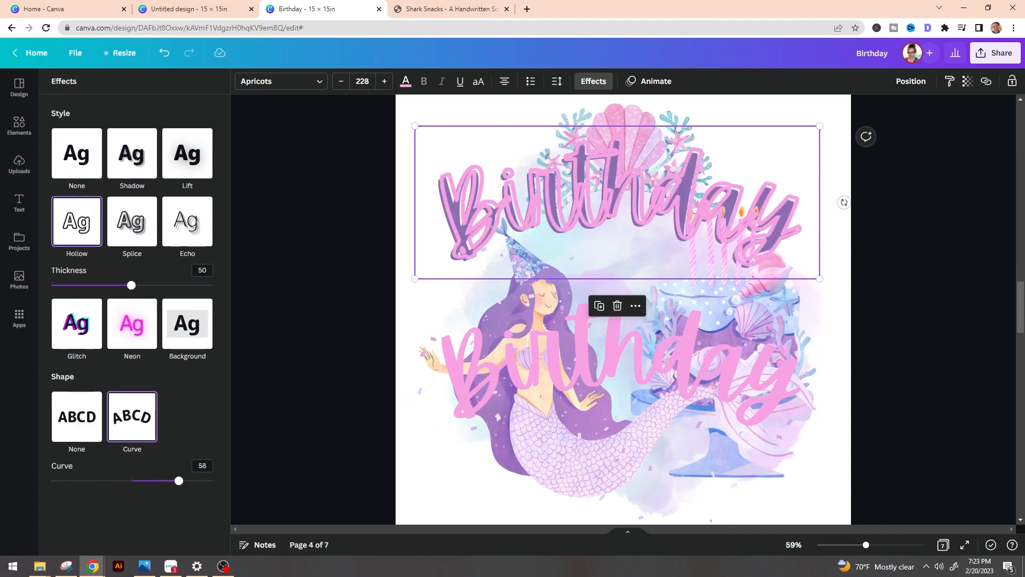
mouse_move(131, 285)
mouse_down()
mouse_move(84, 285)
mouse_move(208, 285)
mouse_move(107, 286)
mouse_move(139, 285)
mouse_up()
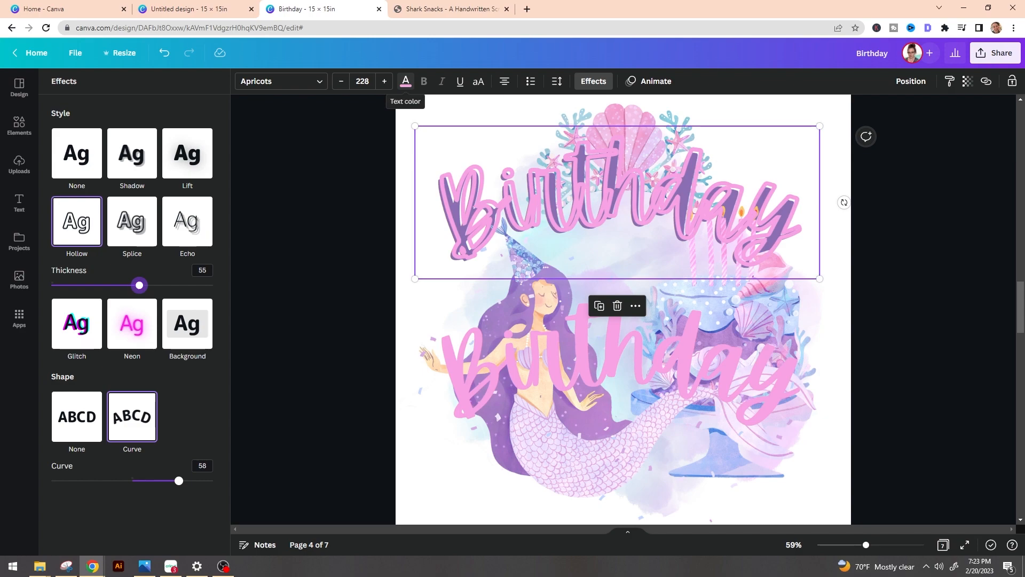
Recolor the hollow "Birthday" outline light blue #C3D4FF, sampled from the cake.
click(406, 81)
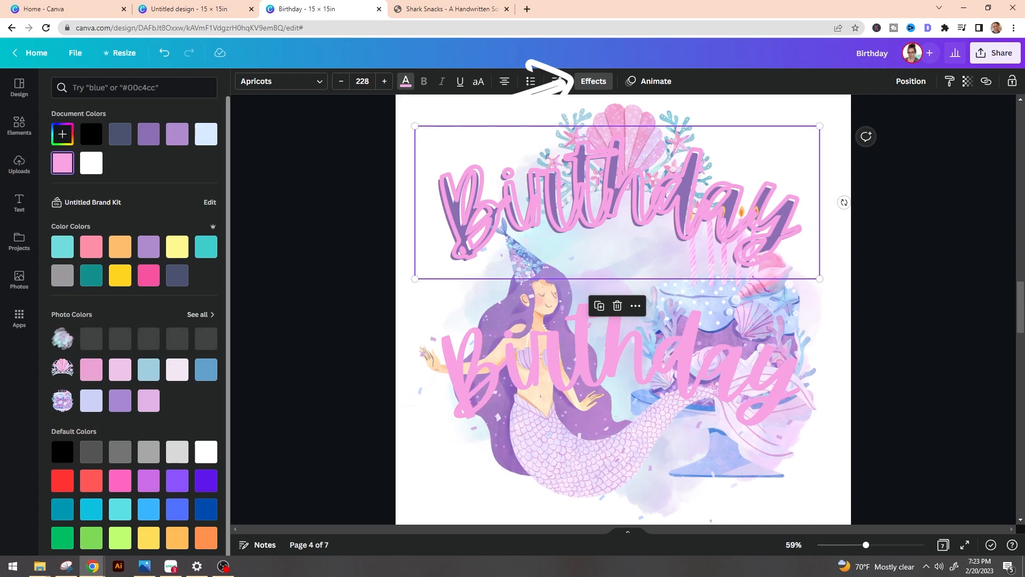
click(206, 246)
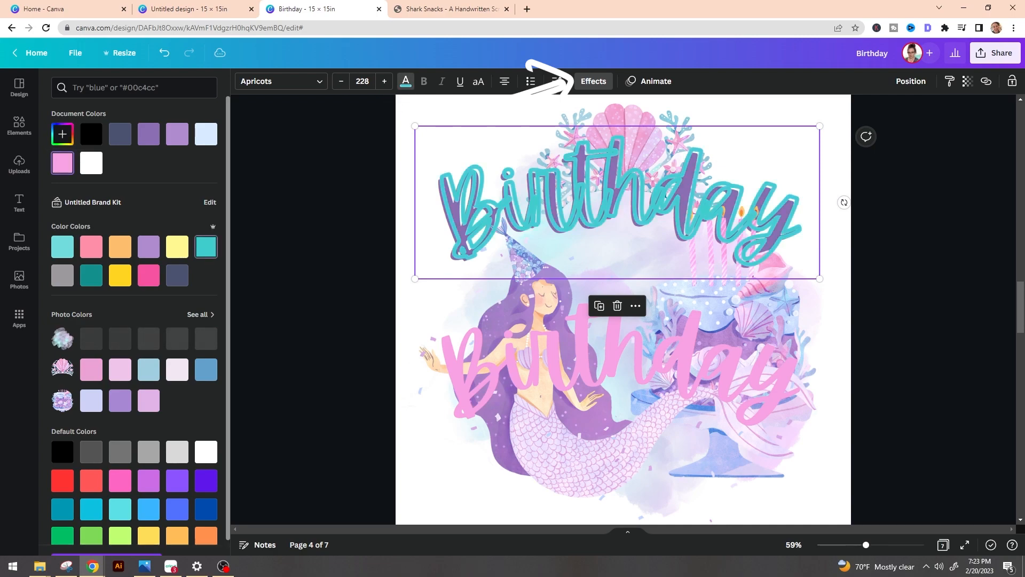
click(63, 134)
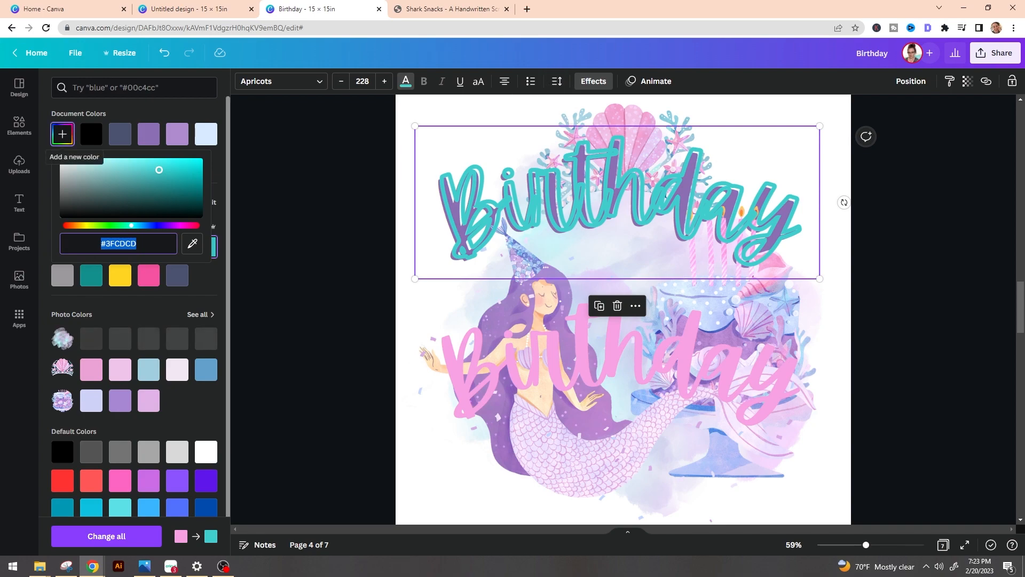
click(192, 243)
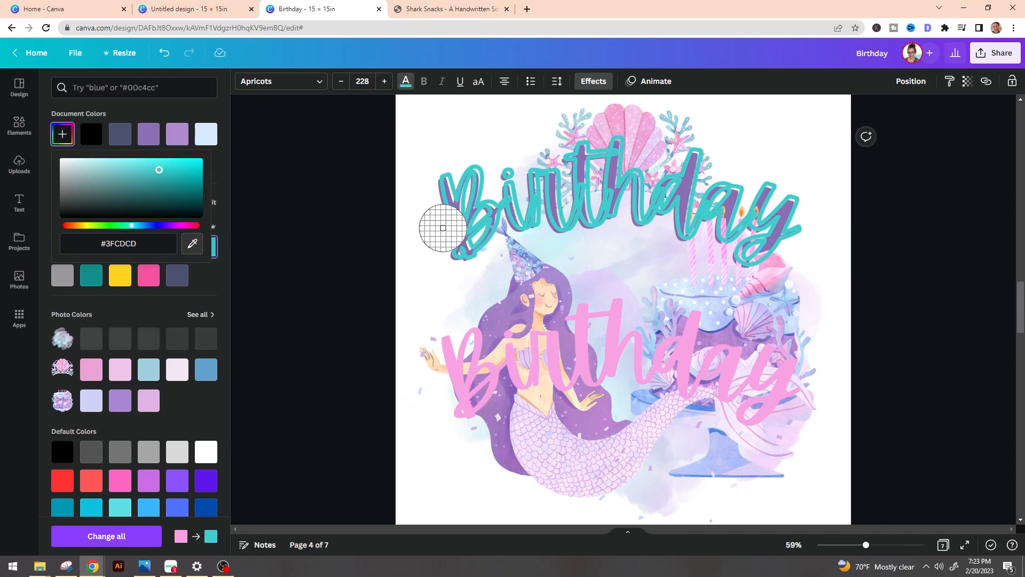
click(721, 314)
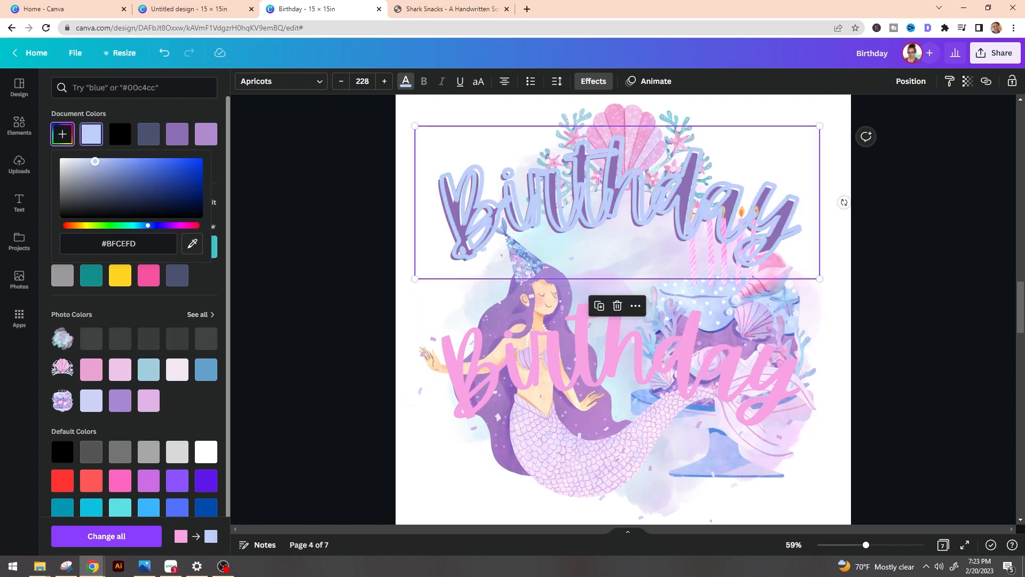
click(193, 244)
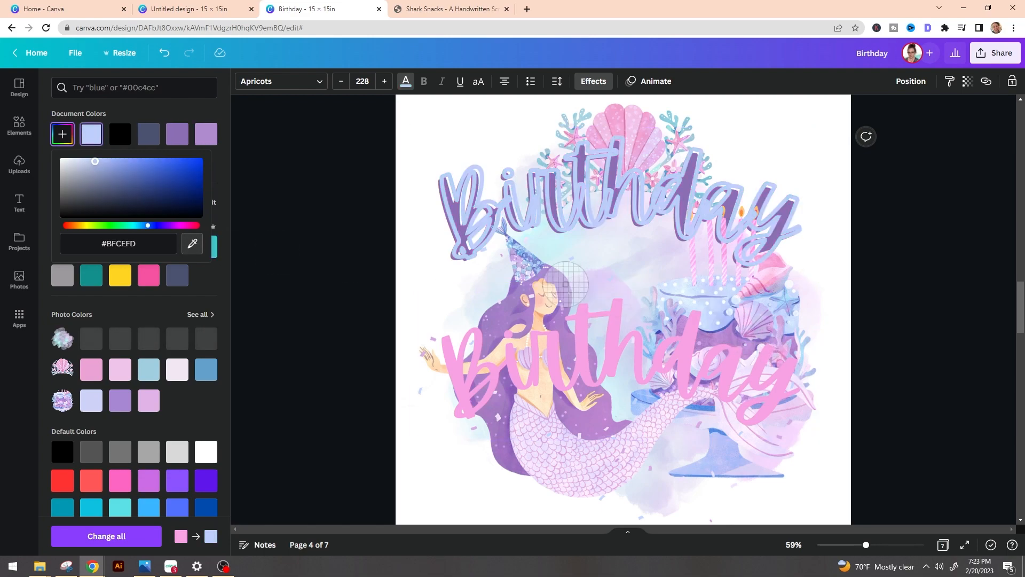
click(722, 311)
Try placing the solid pink "Birthday" copy over the light blue outline.
click(20, 203)
click(587, 352)
drag(587, 353, 587, 193)
key(ctrl+z)
Darken the hollow outline to a deeper blue and align the solid pink "Birthday" copy over it.
click(614, 160)
click(406, 81)
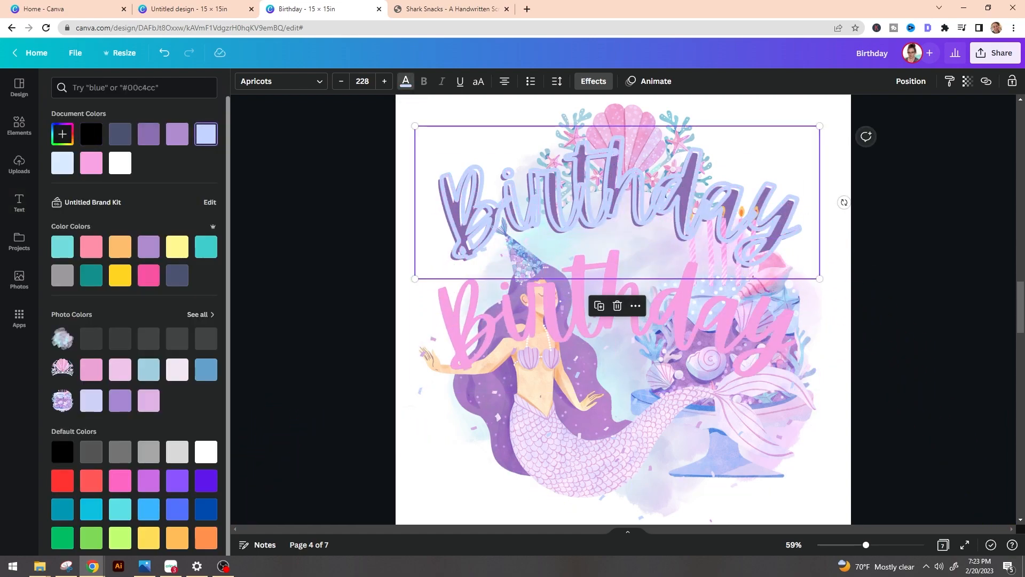
click(62, 134)
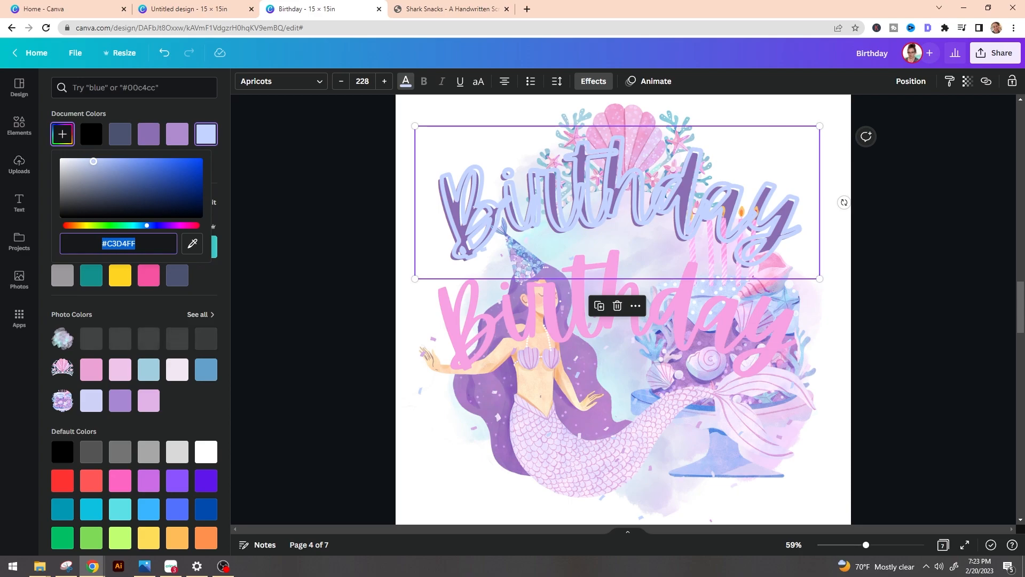
click(104, 163)
drag(105, 163, 116, 169)
drag(576, 311, 585, 209)
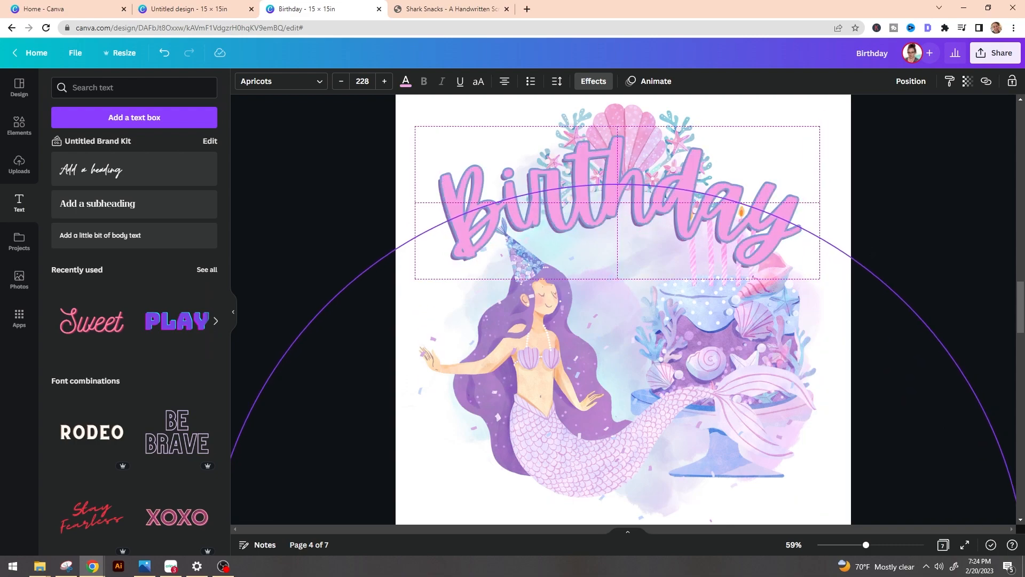
click(908, 224)
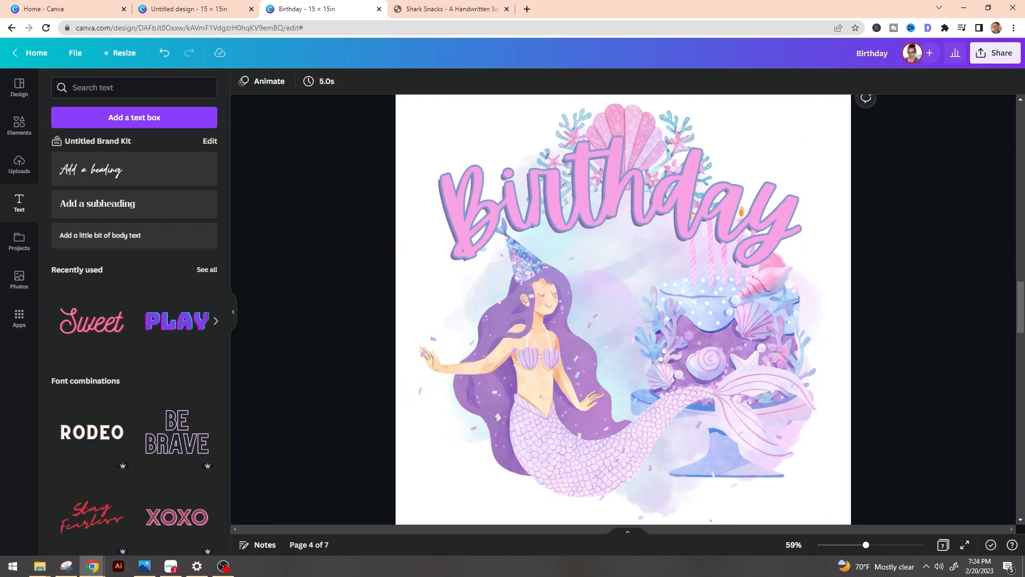
Duplicate the layered "Birthday" lettering lower on the page and remove the curve from the copy.
key(ctrl+z)
drag(908, 242, 774, 408)
key(ctrl+d)
click(594, 82)
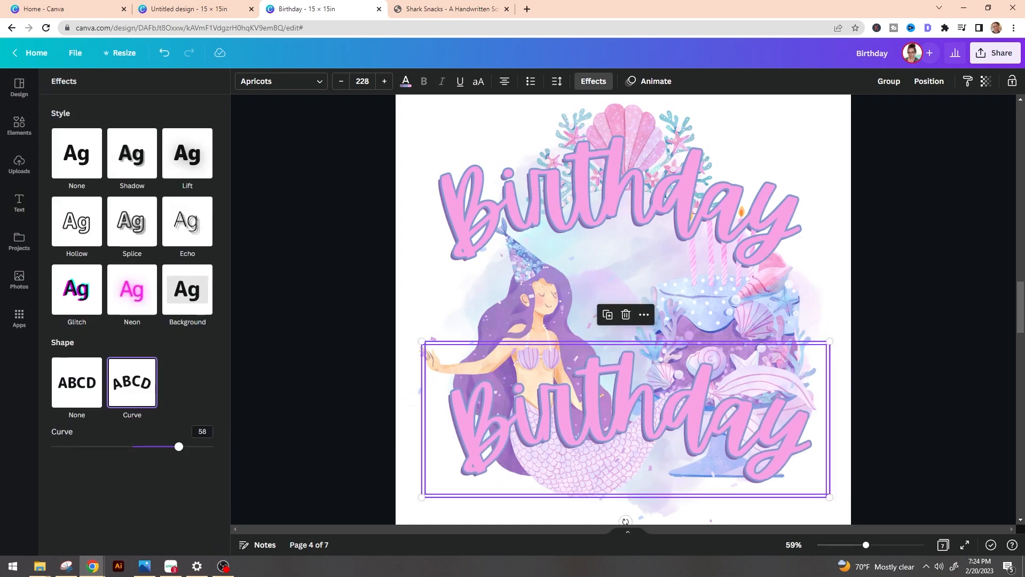
click(77, 382)
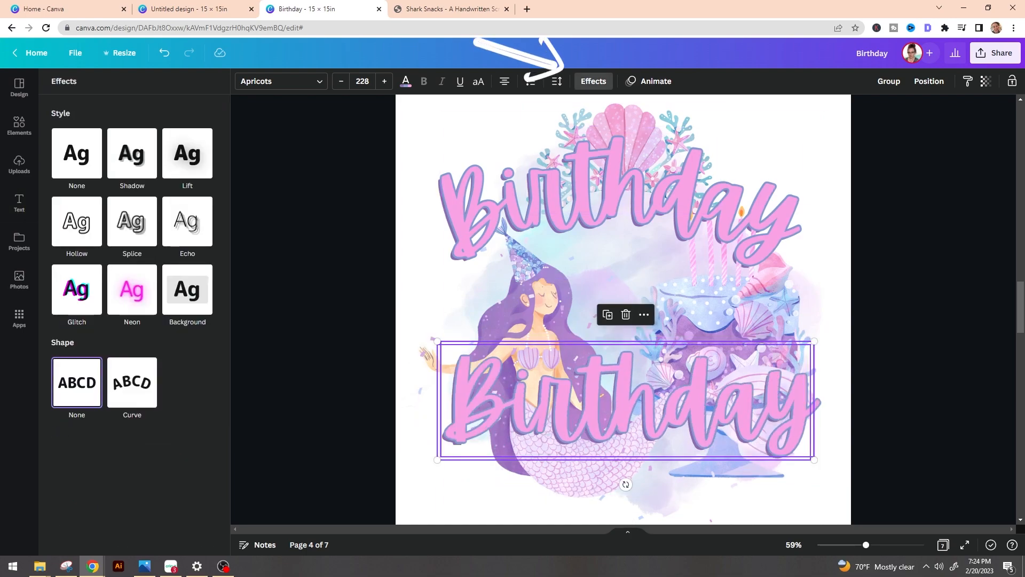
click(20, 203)
Change the wording of every layer in the lower lettering copy to "girl".
click(628, 399)
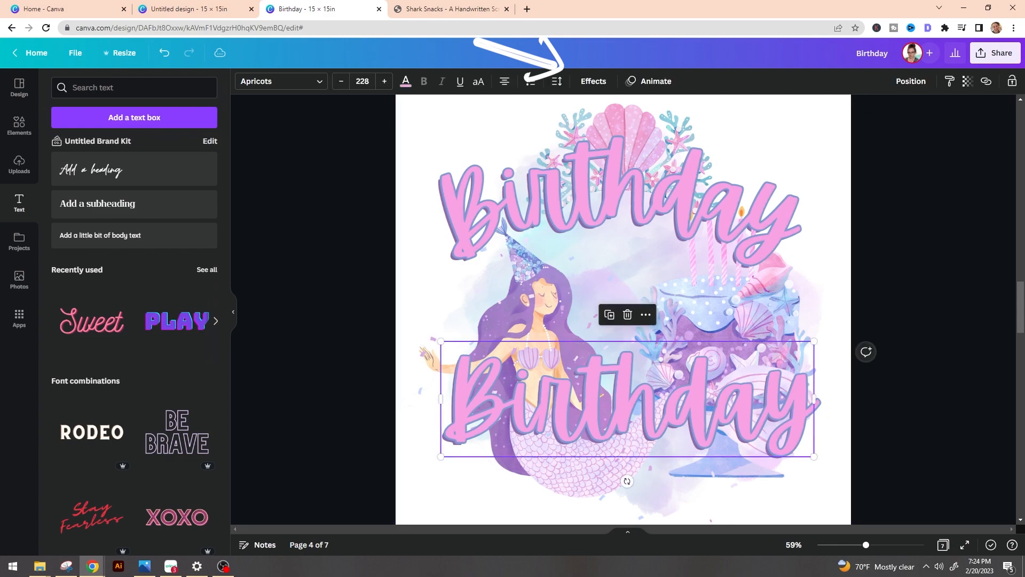
double_click(806, 458)
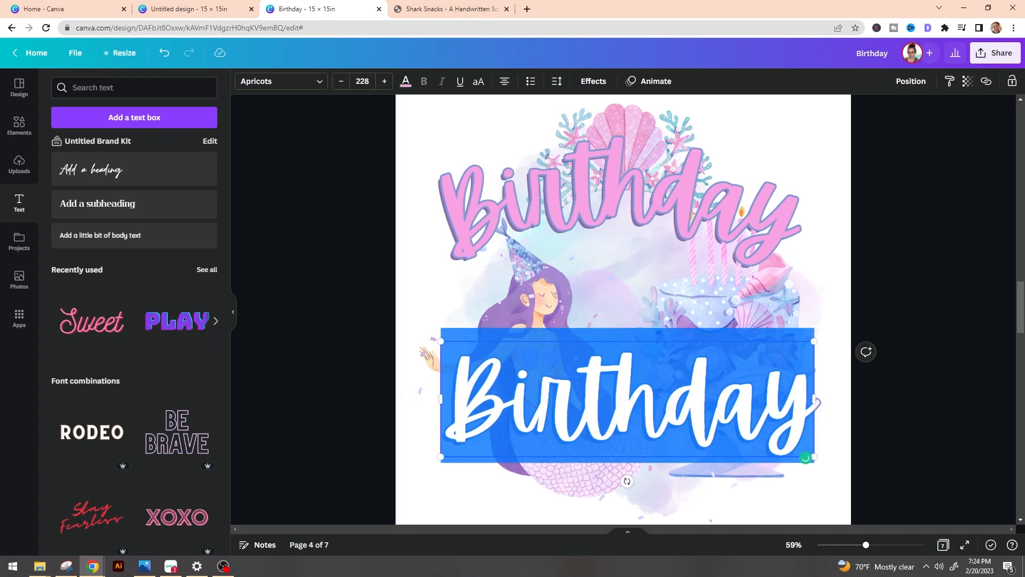
text(girl)
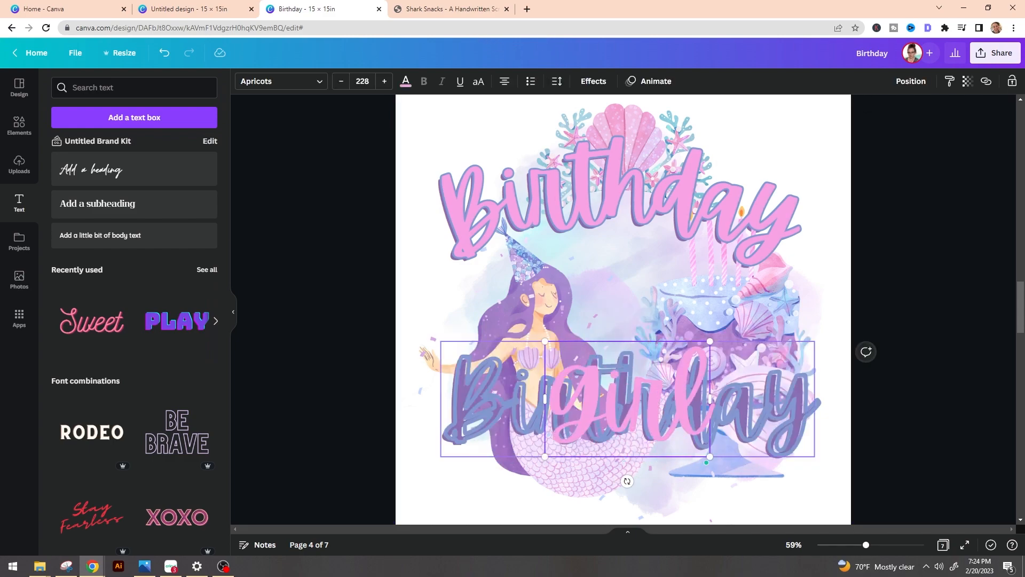
double_click(761, 409)
text(girl)
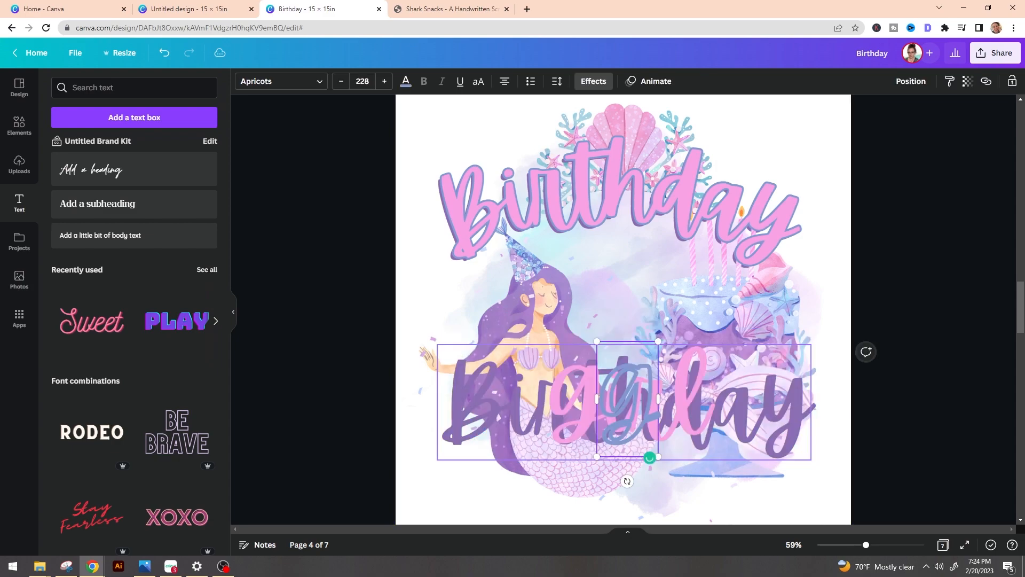
click(761, 409)
double_click(761, 408)
text(girl)
click(903, 209)
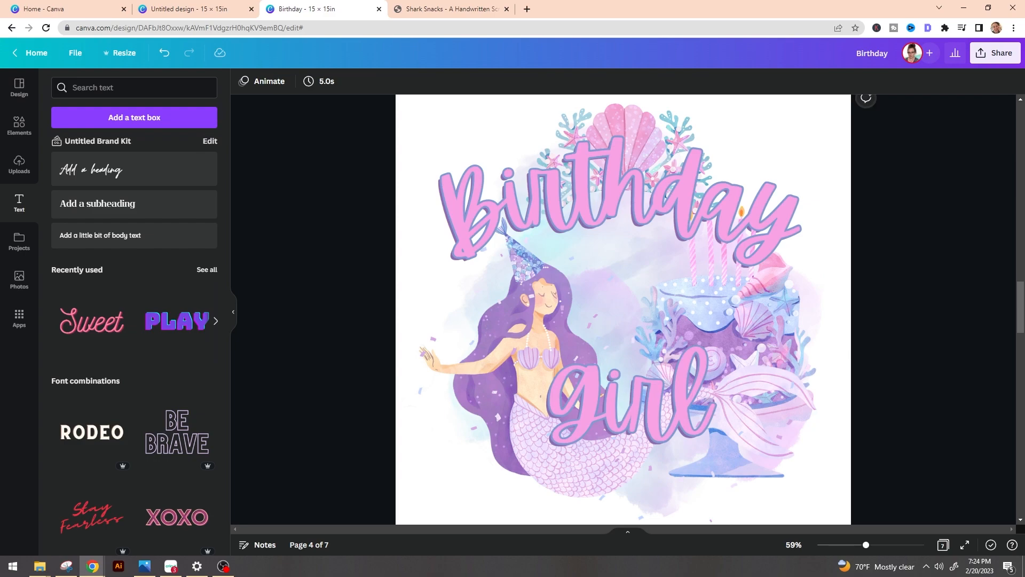
Lock the mermaid graphic in place, and enlarge the layered "girl" text over her tail and the cake stand.
drag(927, 449, 541, 338)
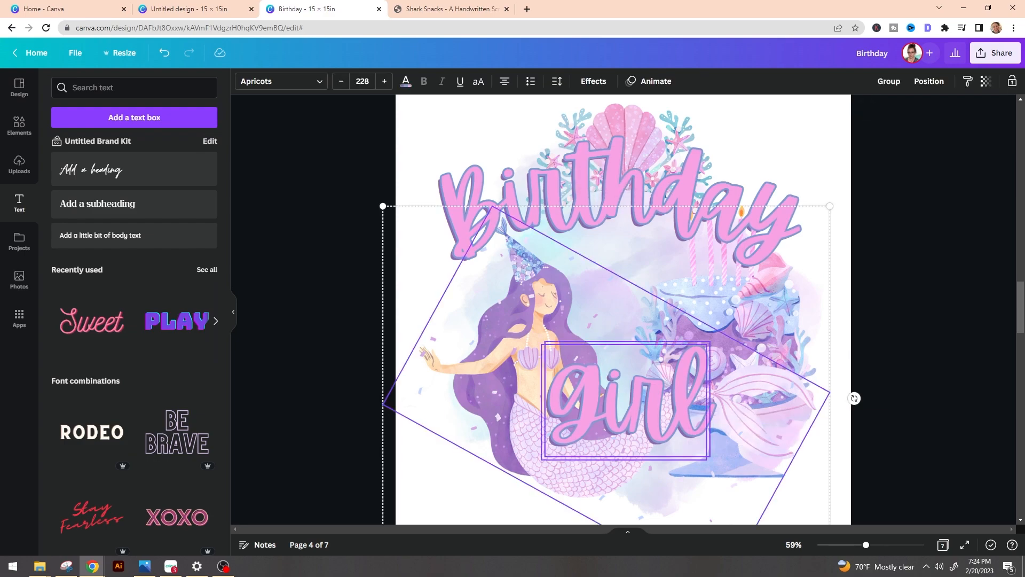
click(898, 368)
click(769, 411)
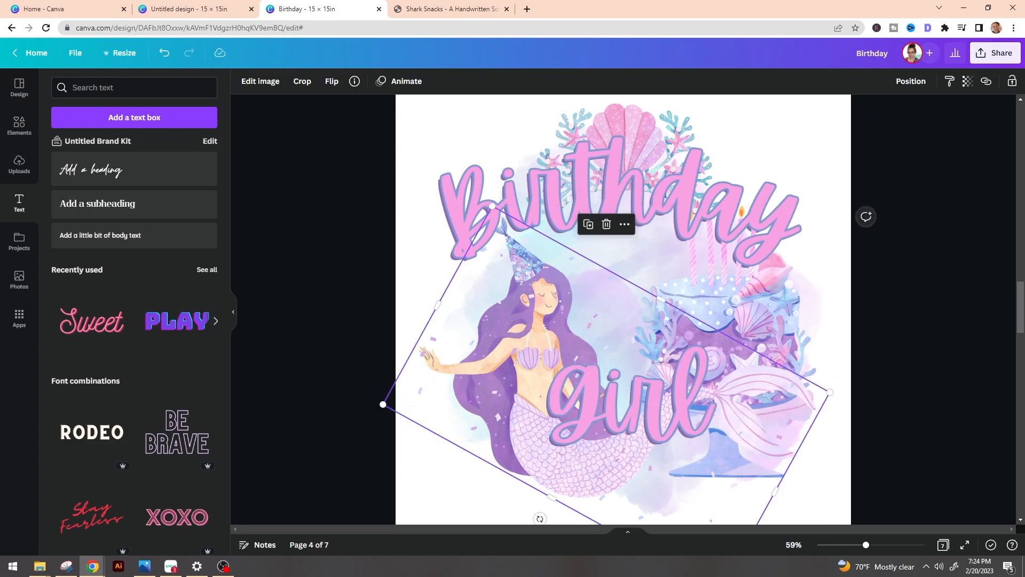
click(1012, 82)
drag(874, 451, 671, 411)
drag(662, 409, 711, 436)
drag(760, 487, 812, 524)
mouse_move(753, 459)
mouse_down()
mouse_move(752, 468)
mouse_move(748, 457)
mouse_up()
click(897, 416)
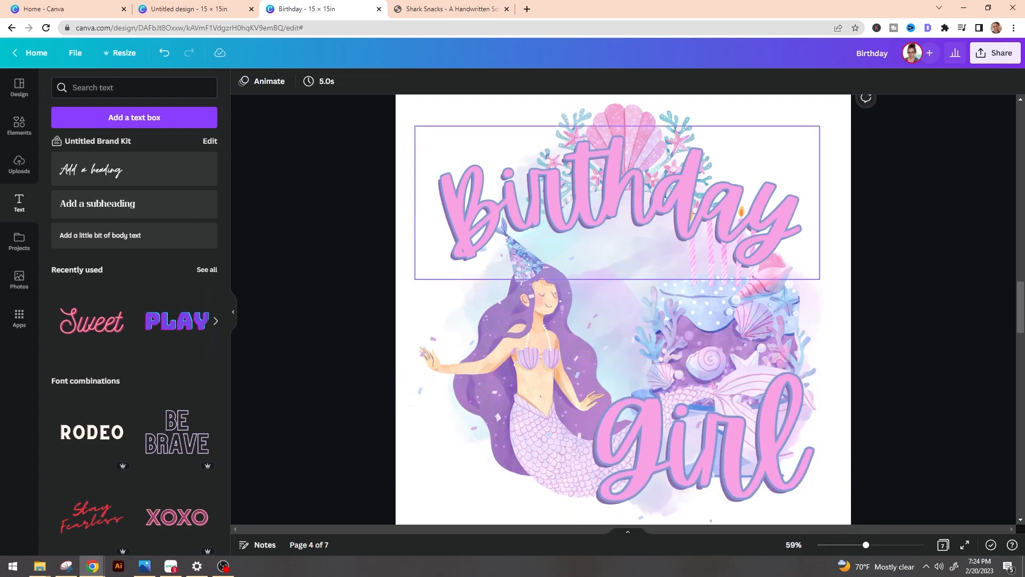
Send the layered "Birthday" lettering backward behind the shell tiara and the cake candles.
click(729, 302)
drag(359, 175, 462, 196)
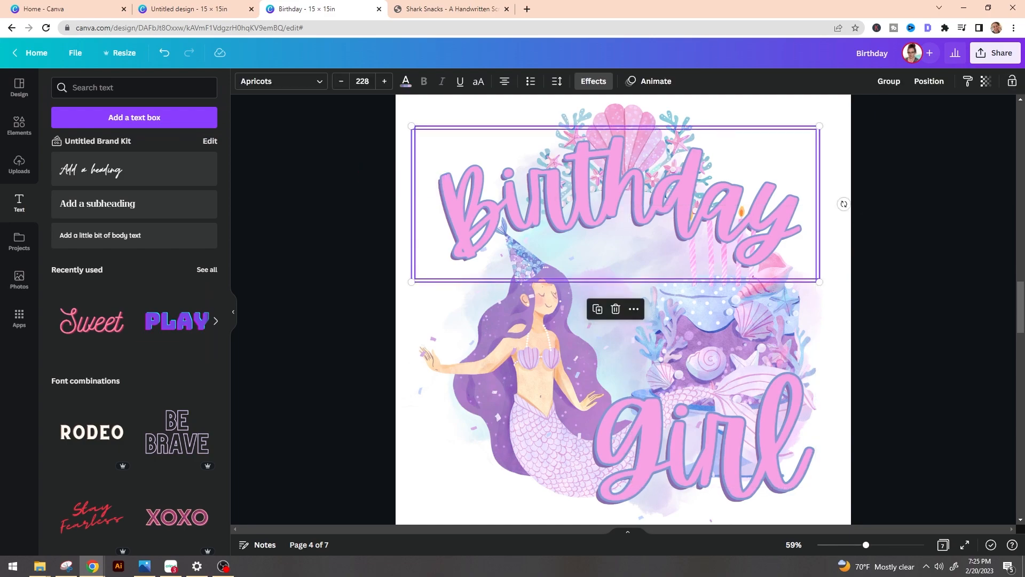
key(ctrl+[)
key(ctrl+[)
key(ctrl+[)
Try the shell tiara smaller and tilted around the lettering and between mermaid and cake, and remove it from the design.
click(623, 155)
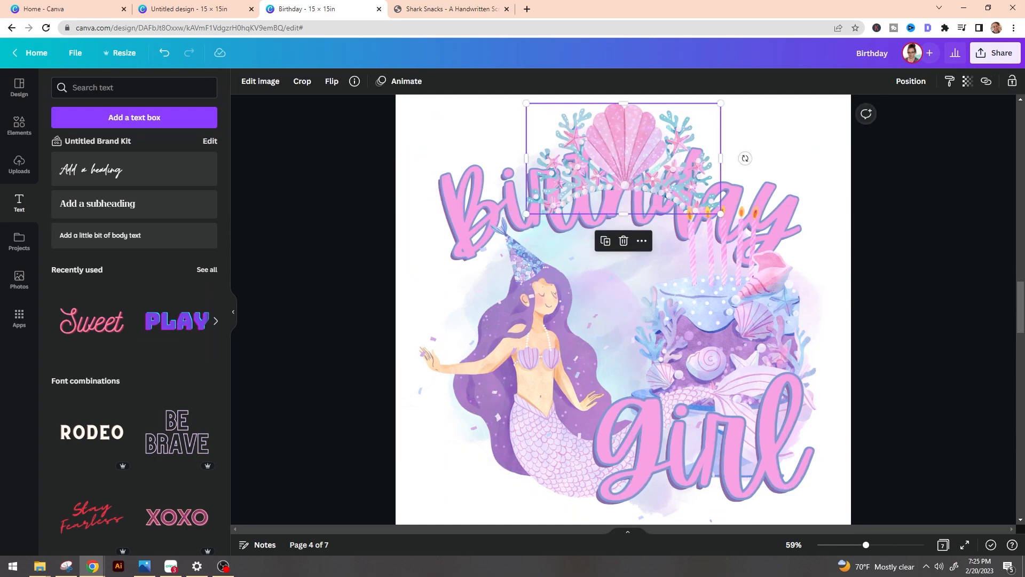
drag(721, 214, 648, 173)
drag(673, 138, 665, 99)
drag(589, 140, 471, 158)
drag(497, 209, 489, 212)
drag(478, 156, 487, 152)
drag(548, 165, 571, 170)
mouse_move(491, 155)
mouse_down()
mouse_move(464, 163)
mouse_move(513, 156)
mouse_move(502, 159)
mouse_up()
drag(582, 173, 618, 180)
drag(515, 160, 635, 293)
drag(661, 361, 643, 366)
drag(641, 345, 641, 345)
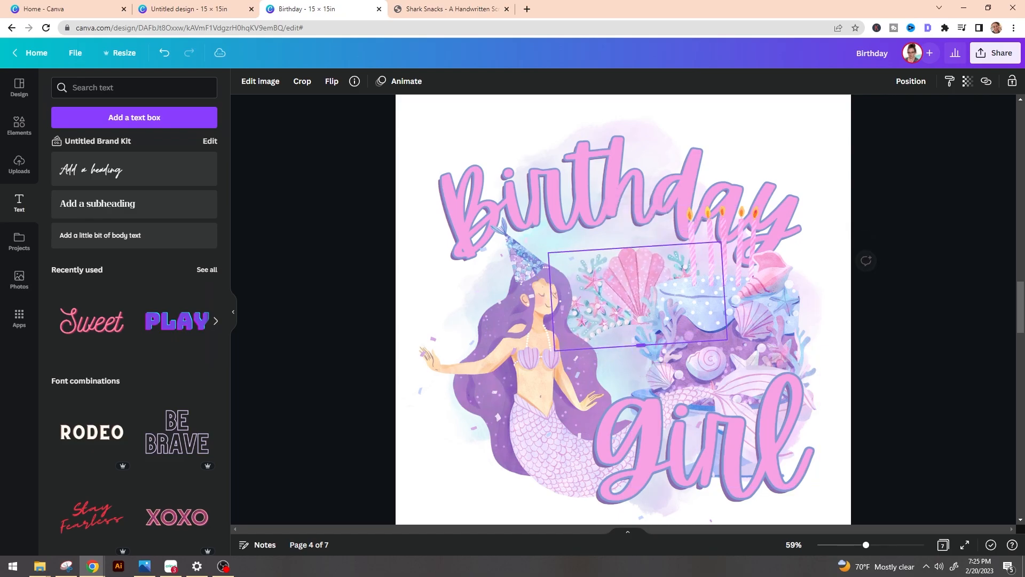
drag(641, 345, 642, 362)
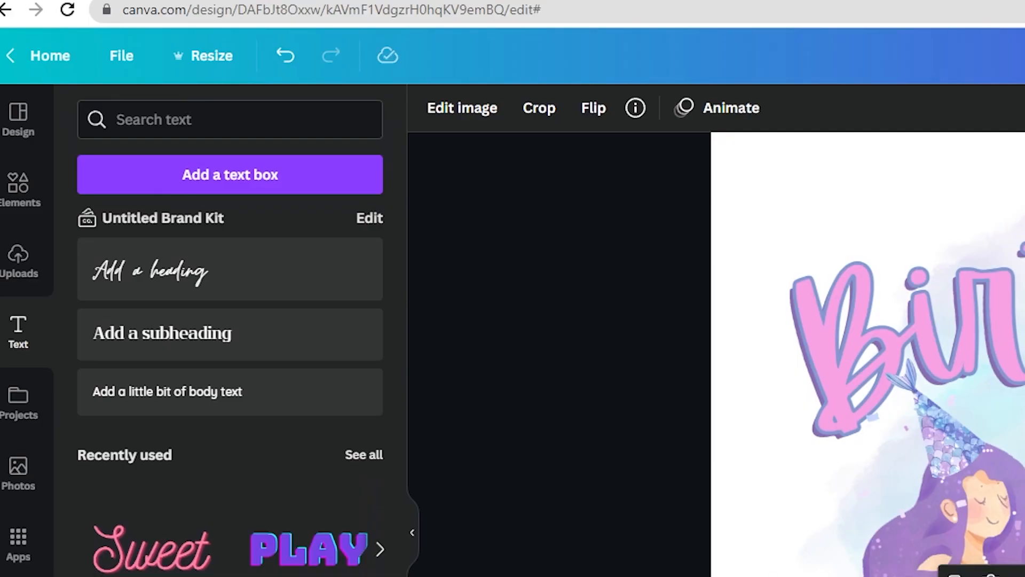
key(Escape)
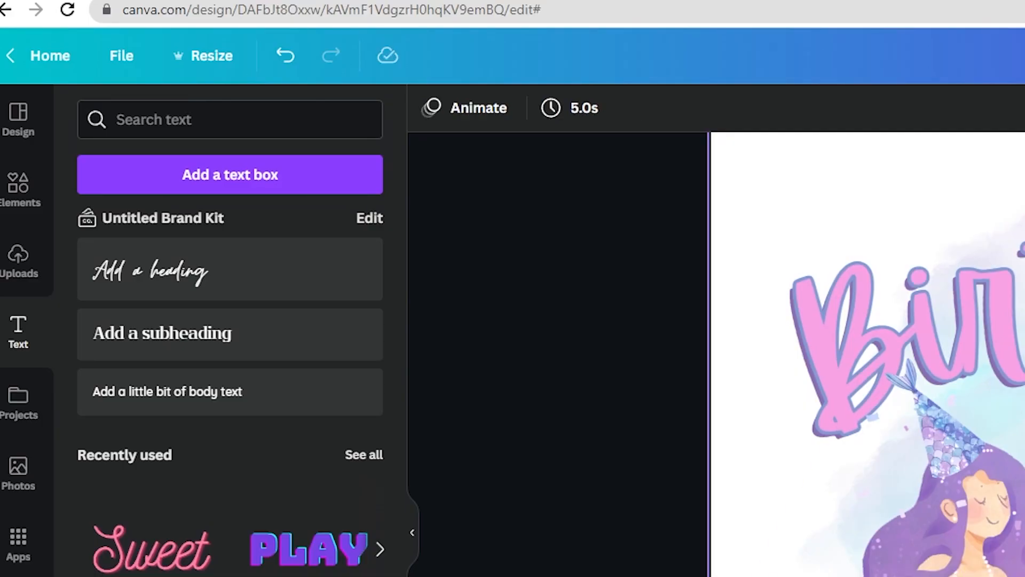
Search the graphics elements for "watercolor coral".
click(18, 190)
click(192, 120)
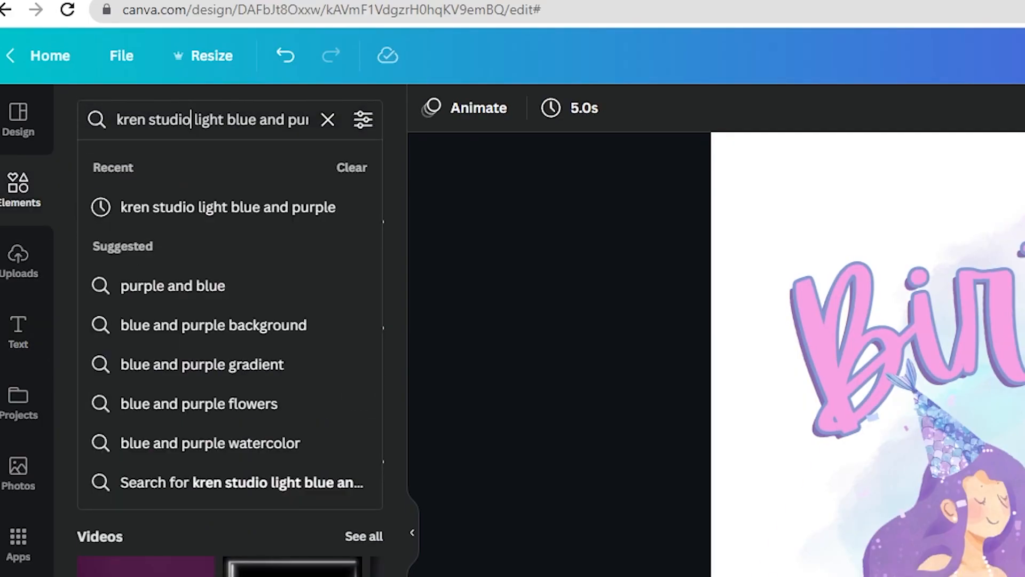
triple_click(192, 120)
text(water)
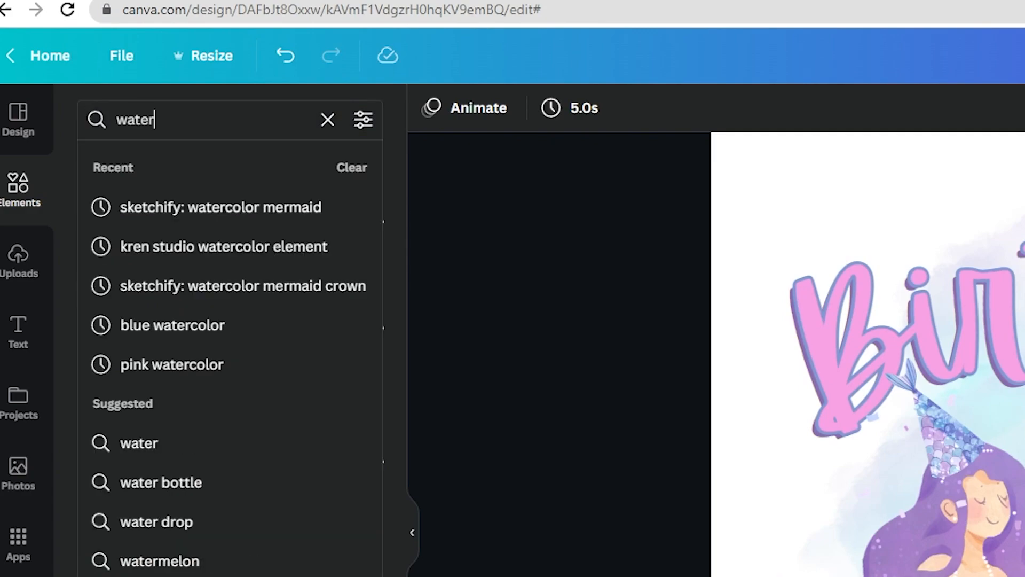
text(color coral)
key(Return)
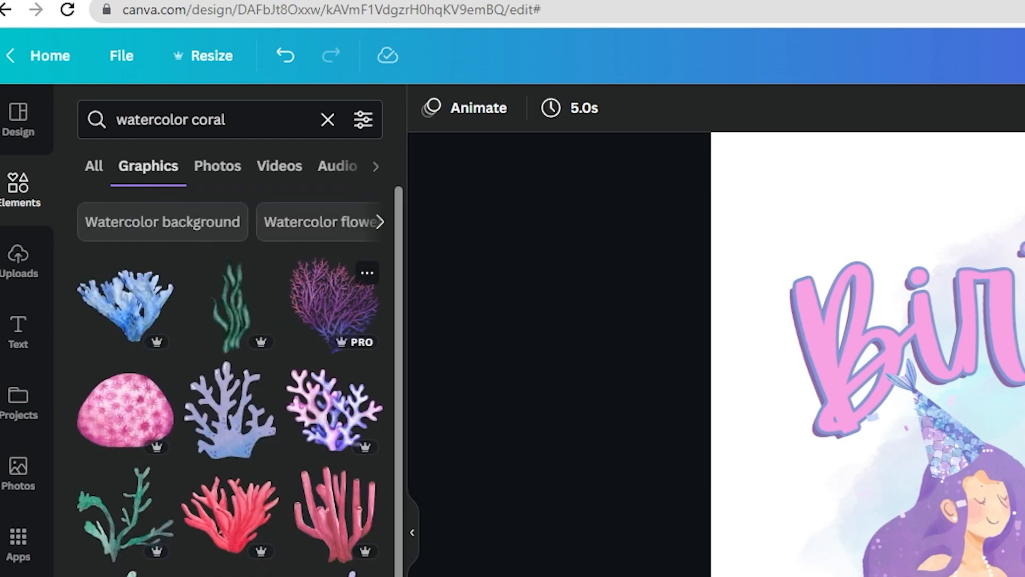
Try adding the pink and purple branching coral graphic to the page.
click(334, 409)
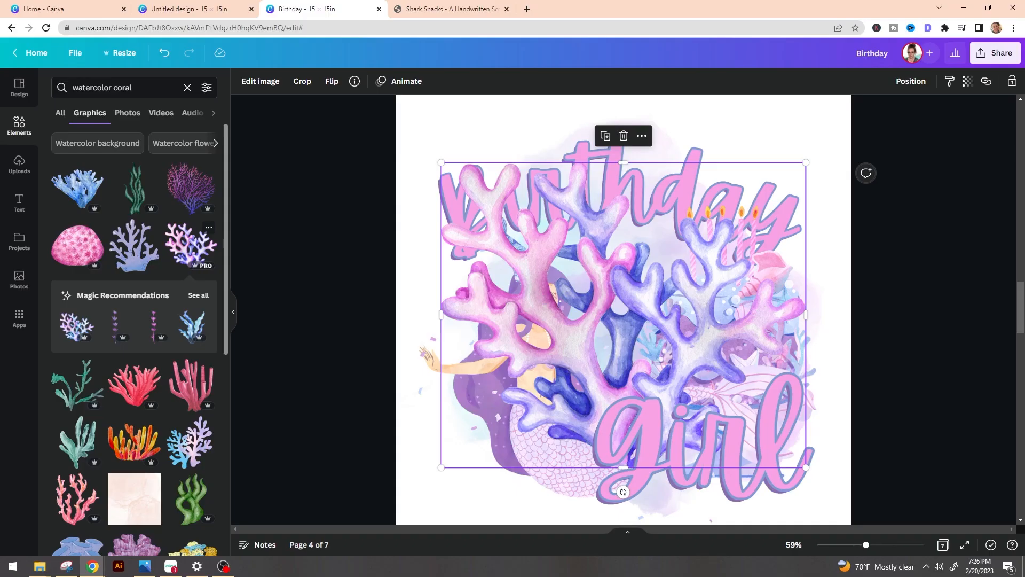
shift+click(718, 438)
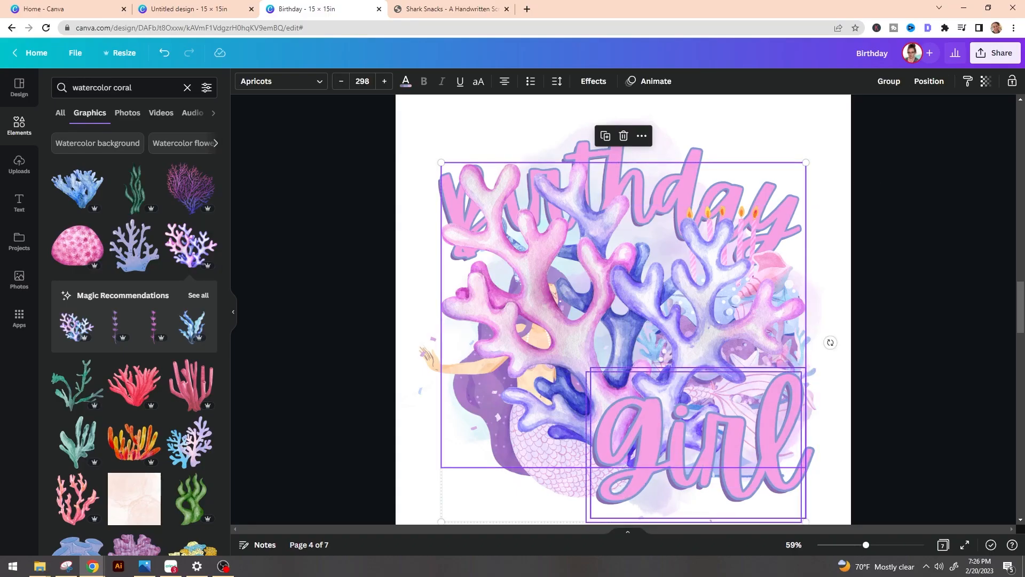
key(ctrl+z)
Add the blue and purple branching coral, resize and rotate it, and place it behind the mermaid's hair and tail.
scroll(190, 299, down, 3)
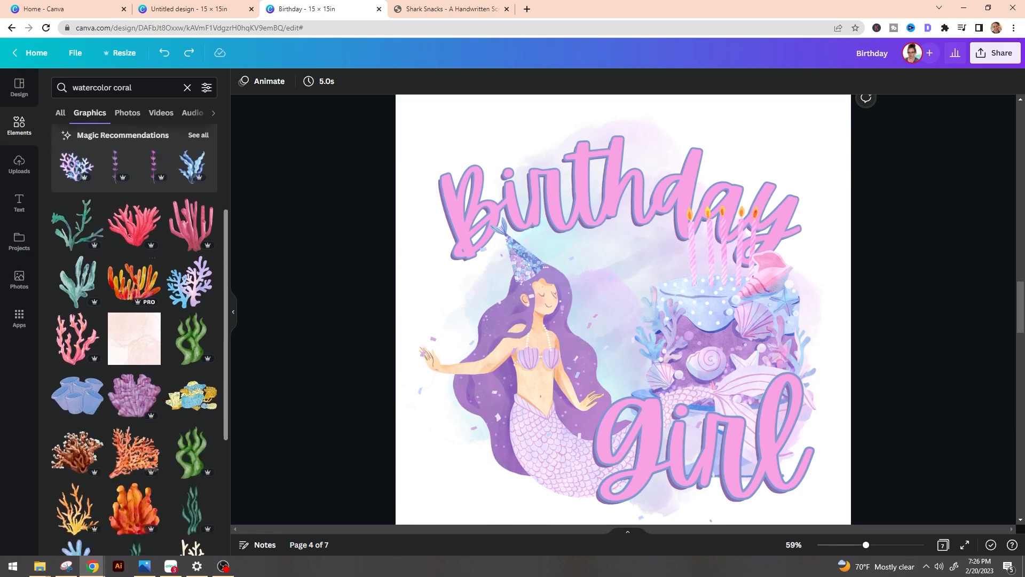
click(190, 282)
drag(451, 497, 634, 304)
drag(715, 218, 523, 398)
drag(523, 509, 622, 387)
drag(567, 404, 607, 248)
right_click(539, 443)
click(598, 370)
Position a second, tilted blue and purple coral between the mermaid and the cake and send it to the back.
drag(709, 237, 611, 359)
drag(601, 258, 626, 370)
right_click(626, 369)
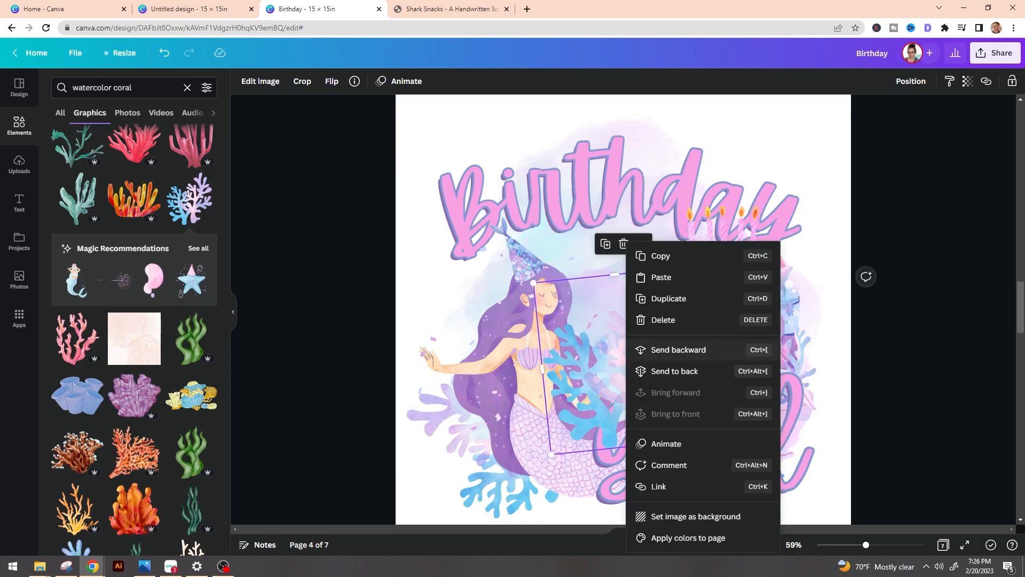
click(674, 371)
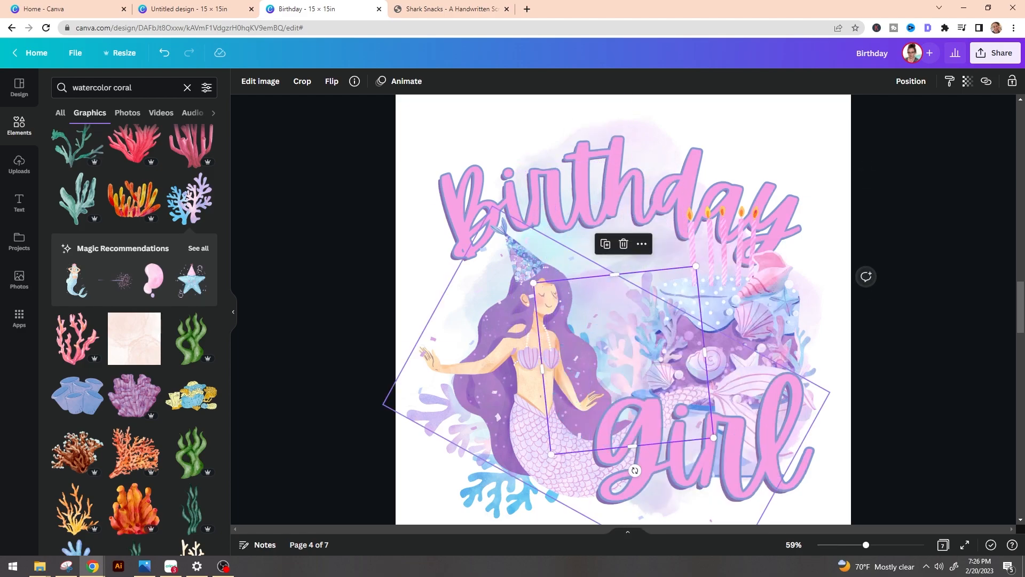
key(Escape)
Enlarge the layered "Birthday" lettering and reposition it across the upper part of the design.
drag(345, 160, 441, 230)
drag(844, 204, 841, 174)
drag(829, 256, 855, 260)
drag(705, 206, 685, 218)
drag(833, 269, 860, 276)
drag(743, 225, 744, 208)
click(902, 230)
Try a bright pink from the brand colors on the solid "Birthday" letters.
scroll(624, 299, down, 1)
scroll(624, 299, up, 1)
click(588, 198)
click(406, 81)
click(120, 247)
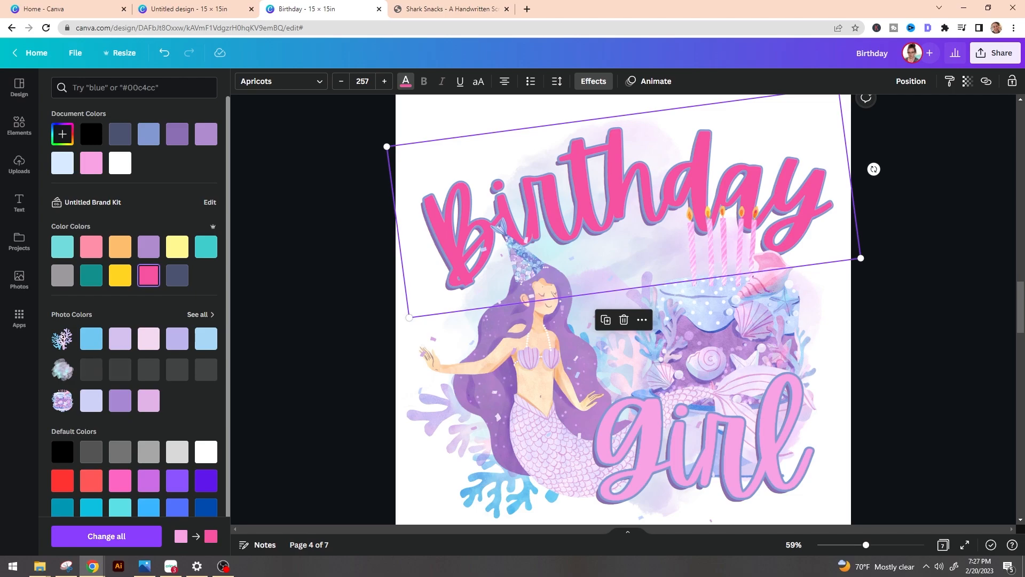
Recolor the "Birthday" outline layer white and its solid letters lavender.
click(698, 442)
drag(614, 197, 615, 169)
click(524, 259)
click(539, 248)
click(584, 179)
drag(534, 177, 496, 228)
click(504, 160)
click(406, 82)
click(211, 448)
click(341, 213)
click(357, 180)
Recolor the "girl" outline layer white and its solid letters lavender.
mouse_move(694, 443)
mouse_down()
mouse_move(726, 312)
mouse_move(696, 444)
mouse_up()
click(695, 454)
click(406, 82)
click(206, 452)
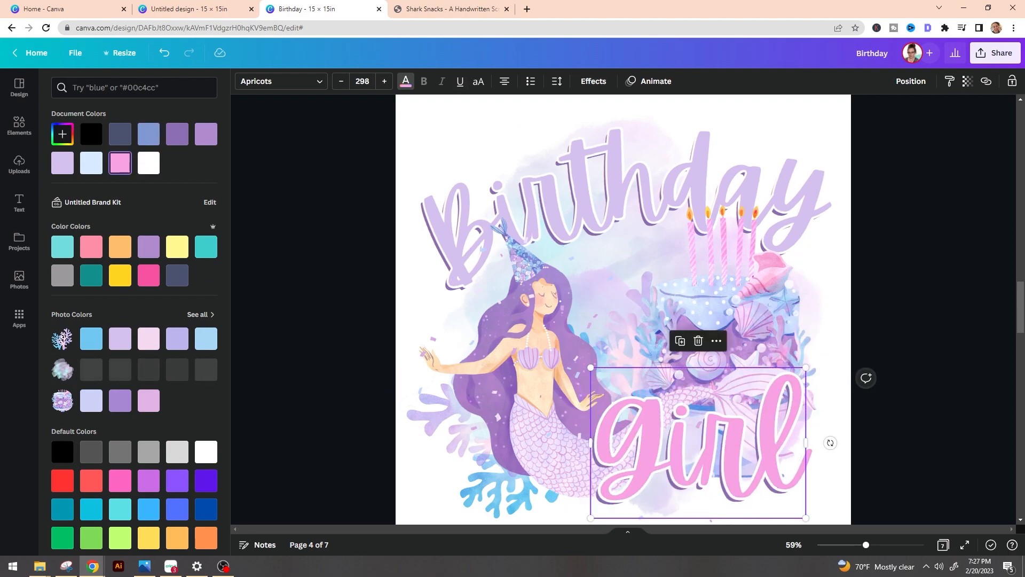
click(63, 163)
Recolor the solid "Birthday" and "girl" letters in a matching soft pink.
click(588, 182)
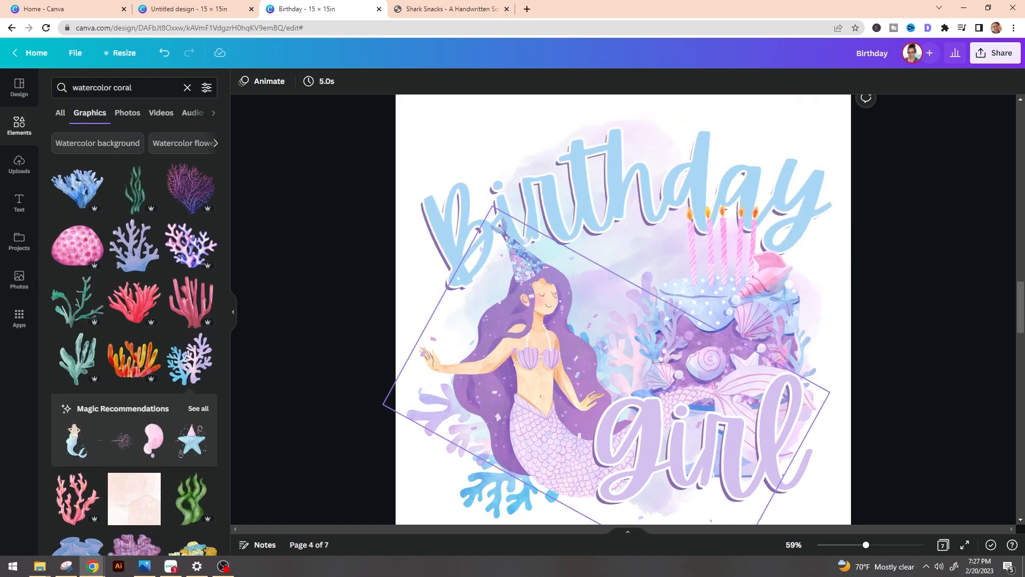
click(698, 443)
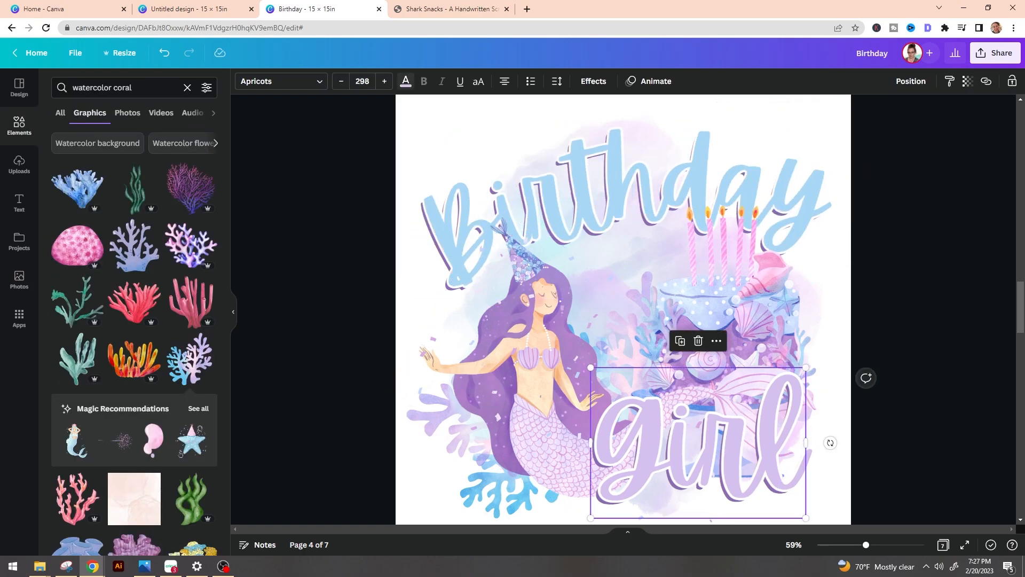
click(406, 81)
scroll(206, 306, down, 1)
click(205, 306)
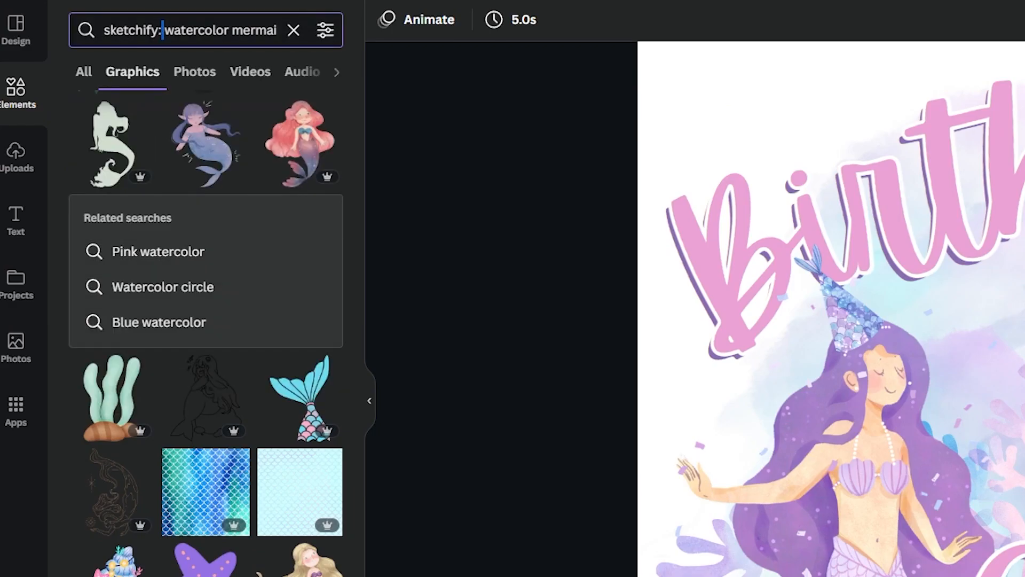
Search the graphics elements for "watercolor stars" and limit the results to free graphics.
key(ctrl+a)
text(watercol)
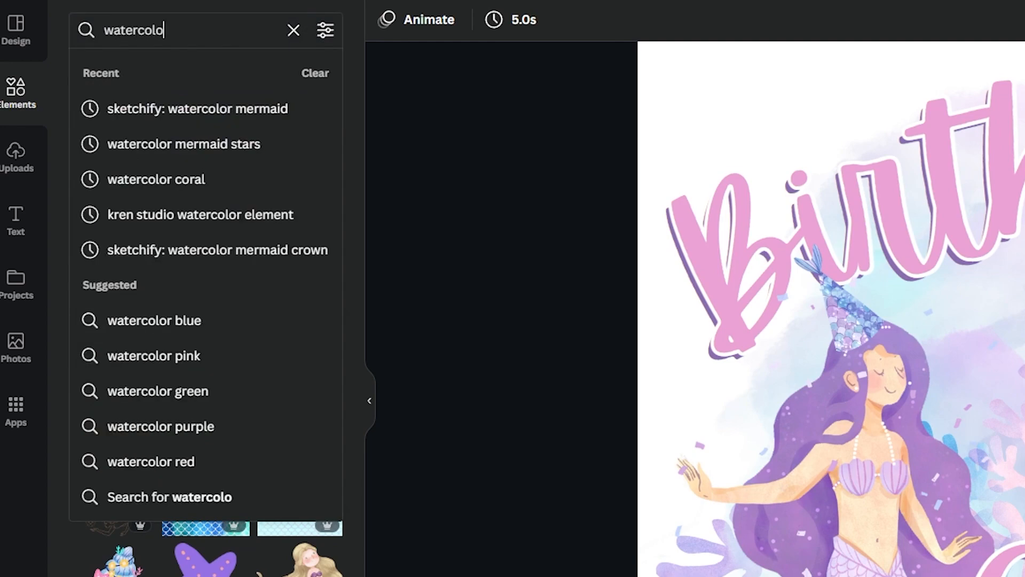
text(or stars)
key(Return)
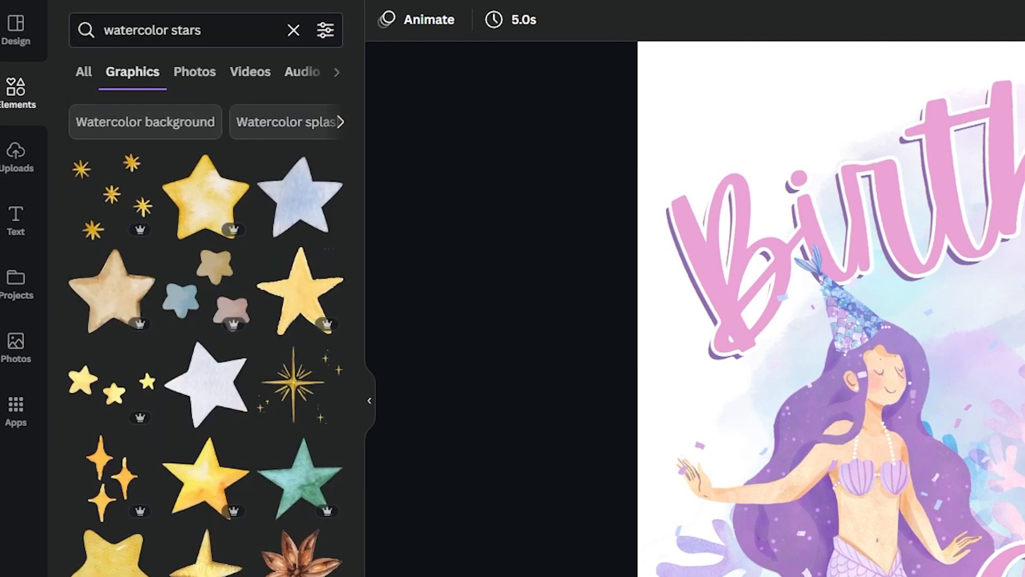
click(326, 30)
click(128, 526)
click(206, 574)
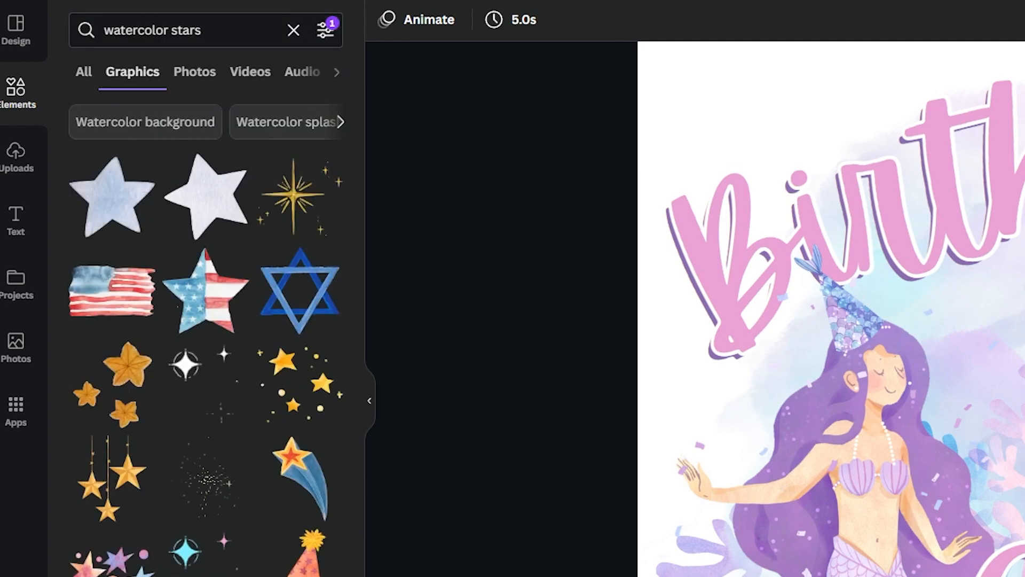
Try adding the pastel pink, purple and blue star cluster graphic.
scroll(206, 331, down, 2)
click(112, 478)
key(Delete)
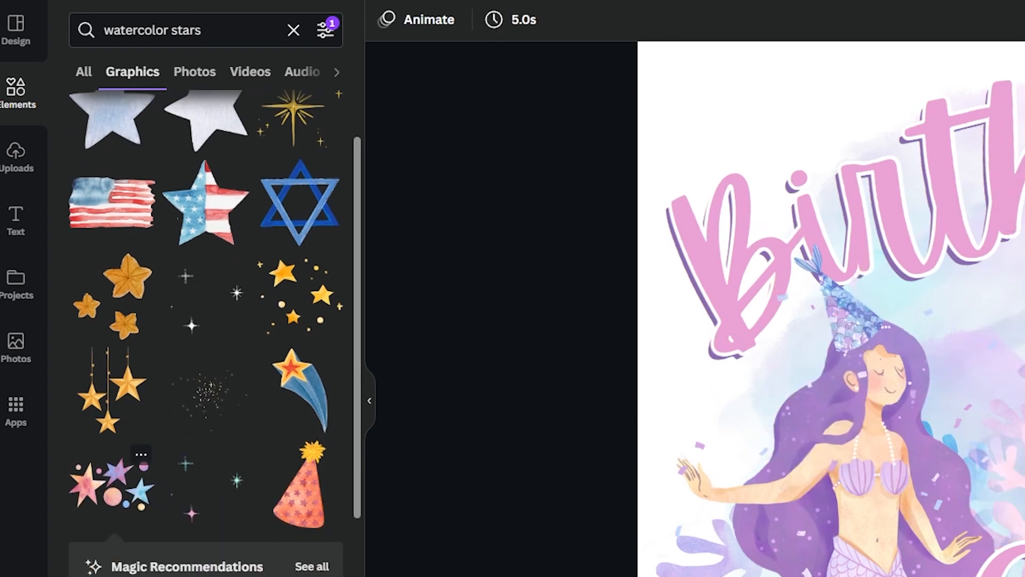
Add the three yellow sparkles graphic, shrink and tilt it, and place it above the "Bi" of "Birthday".
scroll(112, 479, down, 6)
scroll(113, 443, down, 4)
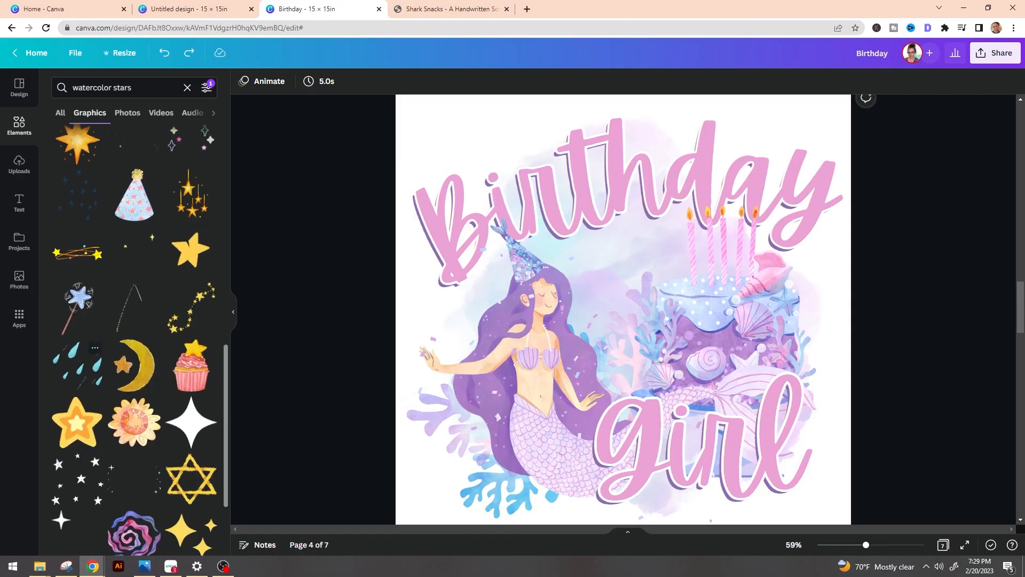
scroll(112, 444, down, 2)
scroll(133, 320, down, 2)
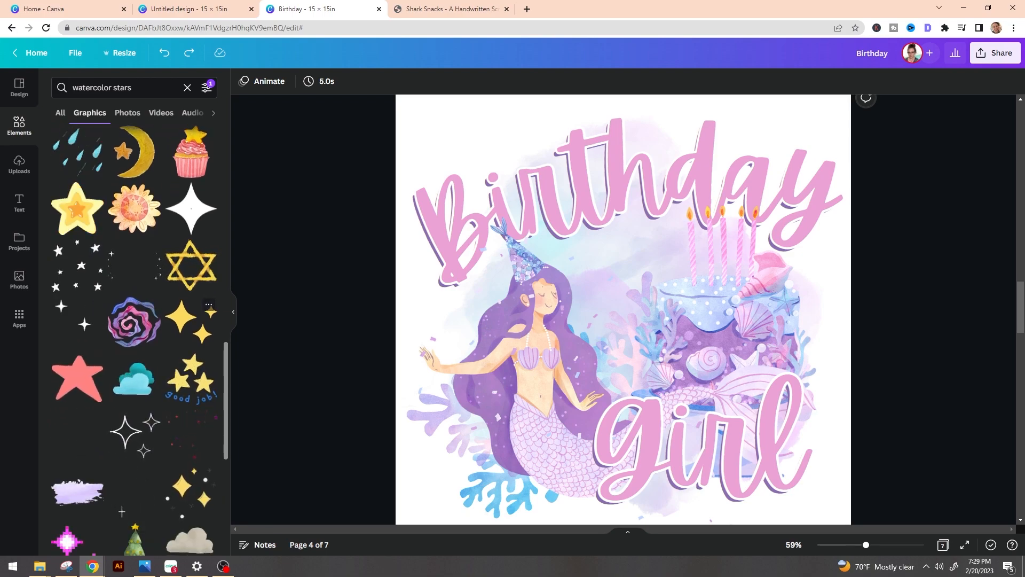
click(190, 321)
drag(715, 391, 622, 314)
drag(579, 279, 495, 177)
drag(492, 236, 508, 236)
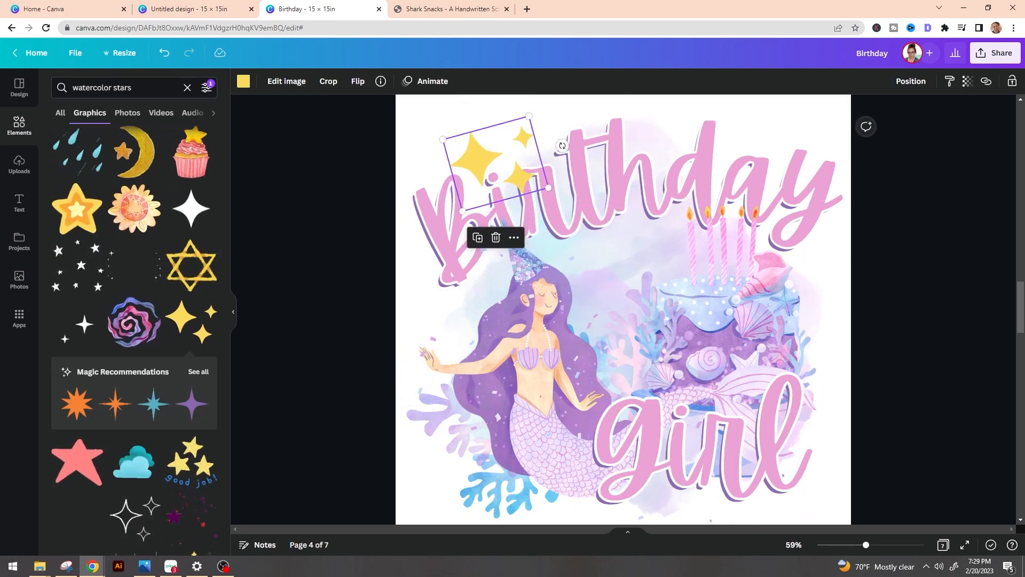
Recolor the yellow sparkles above "Birthday" with a soft orange sampled from the cake's candle flame.
click(244, 82)
click(62, 134)
click(192, 243)
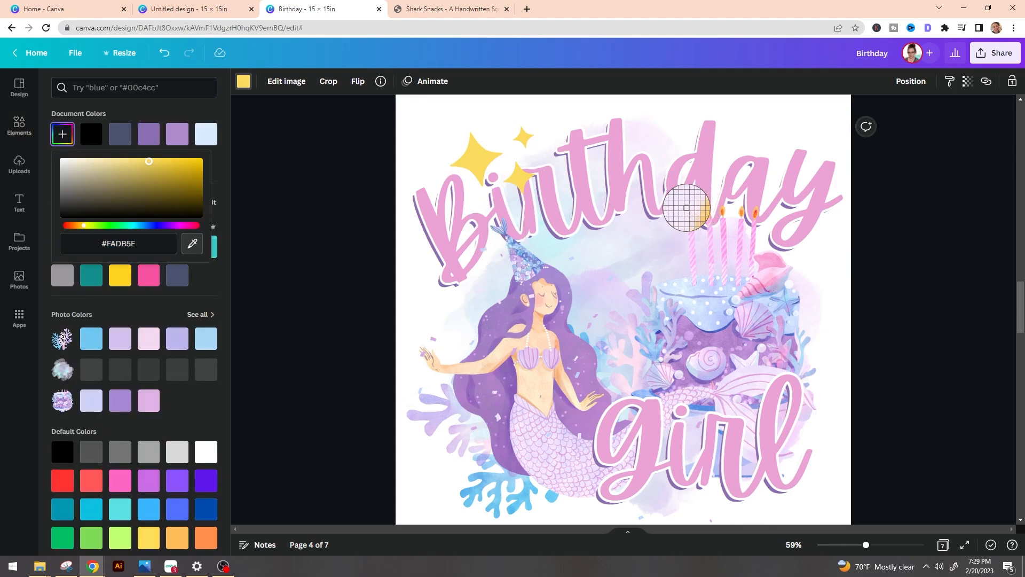
click(691, 210)
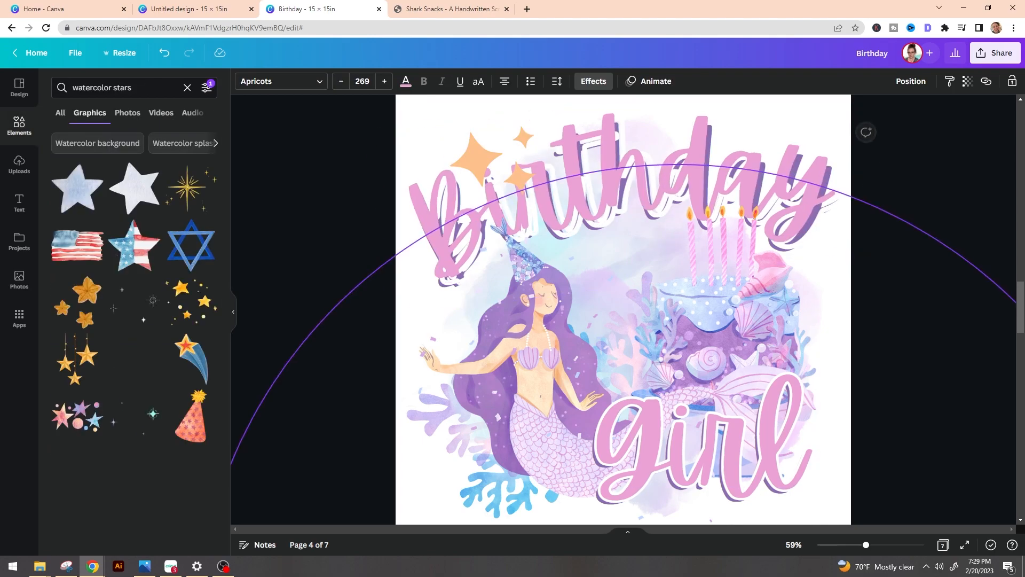
Shift the sparkles beside the "B" of "Birthday", duplicate them, and place the rotated copy above the "ay".
drag(481, 158, 451, 167)
key(ctrl+d)
drag(517, 158, 452, 217)
drag(460, 172, 789, 145)
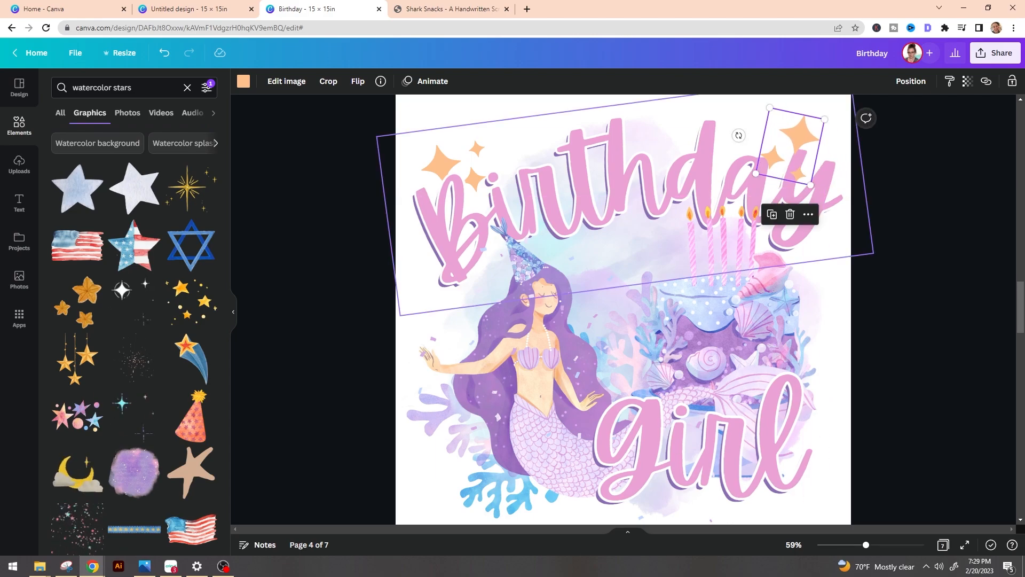
drag(790, 145, 781, 160)
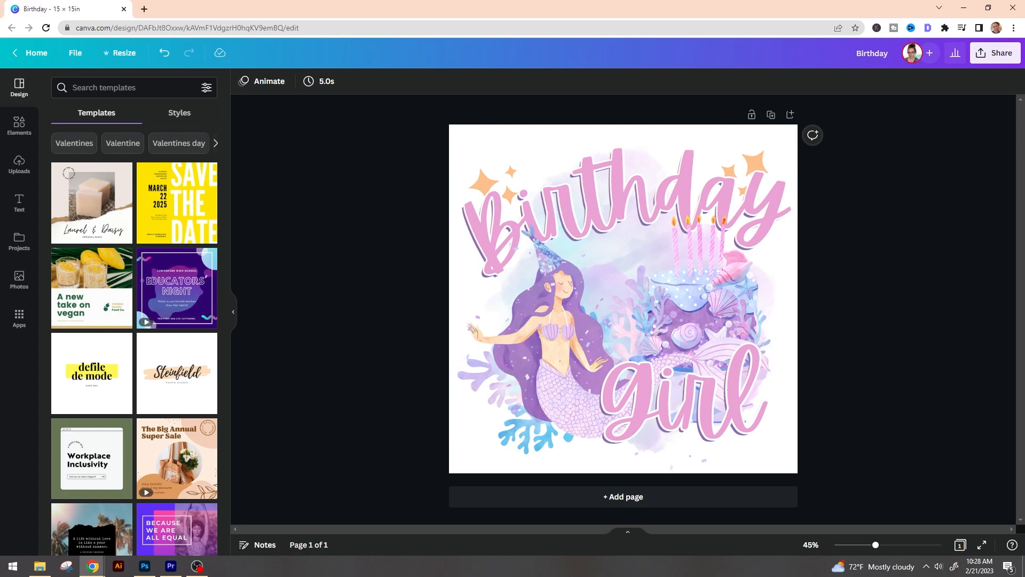
Download the finished birthday design as a PDF Print file.
click(995, 53)
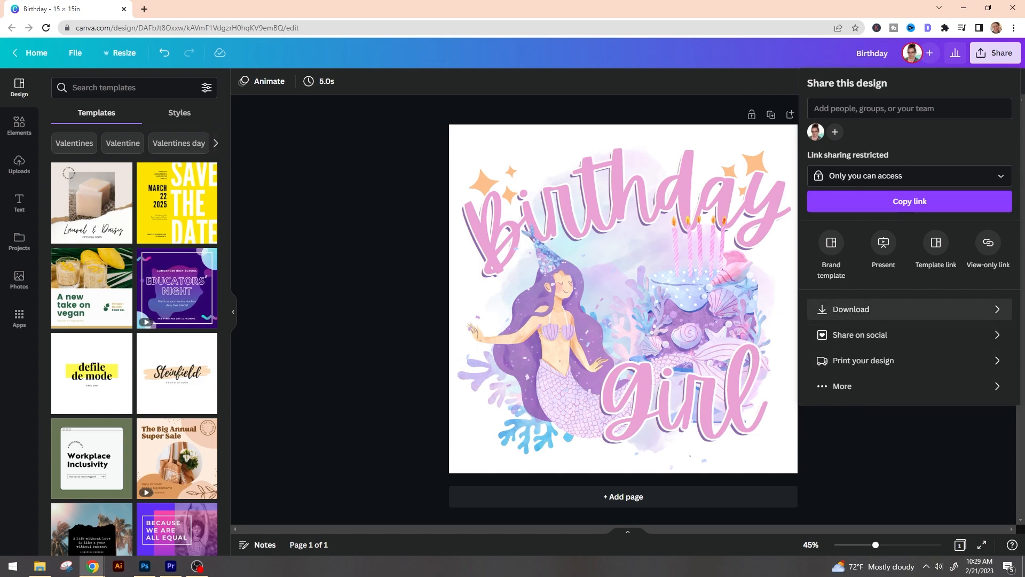
click(865, 310)
click(908, 128)
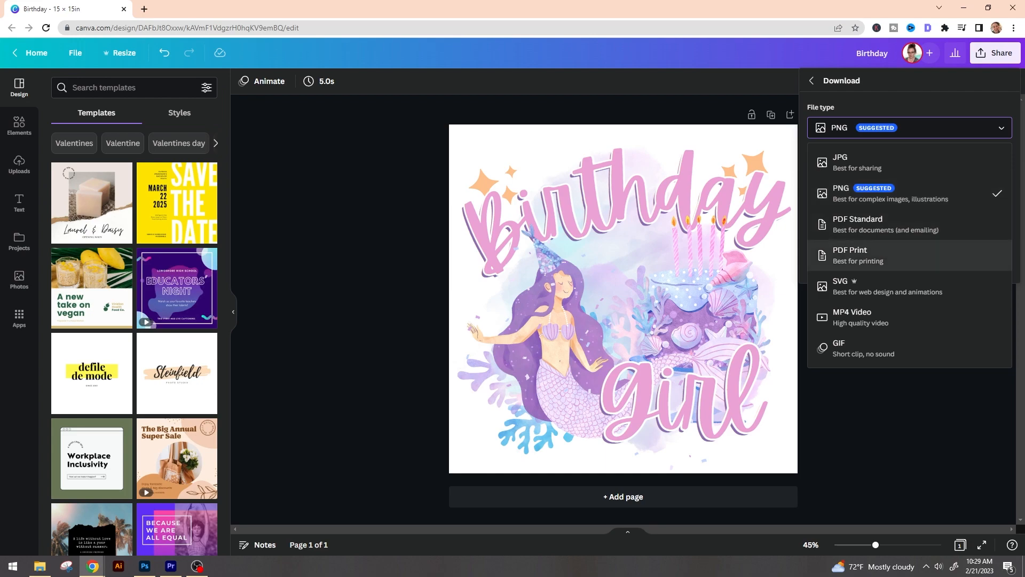
click(881, 255)
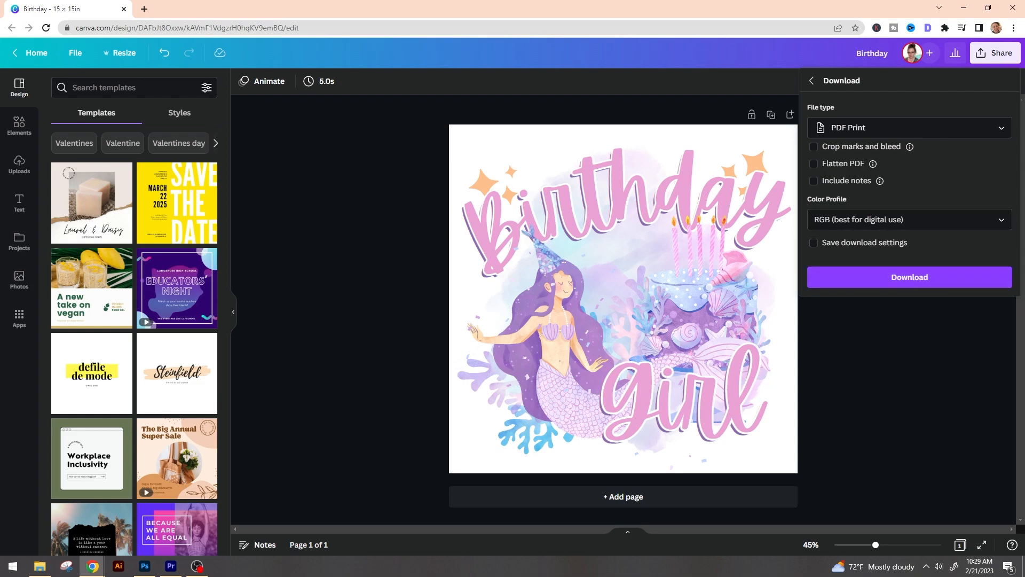
click(909, 277)
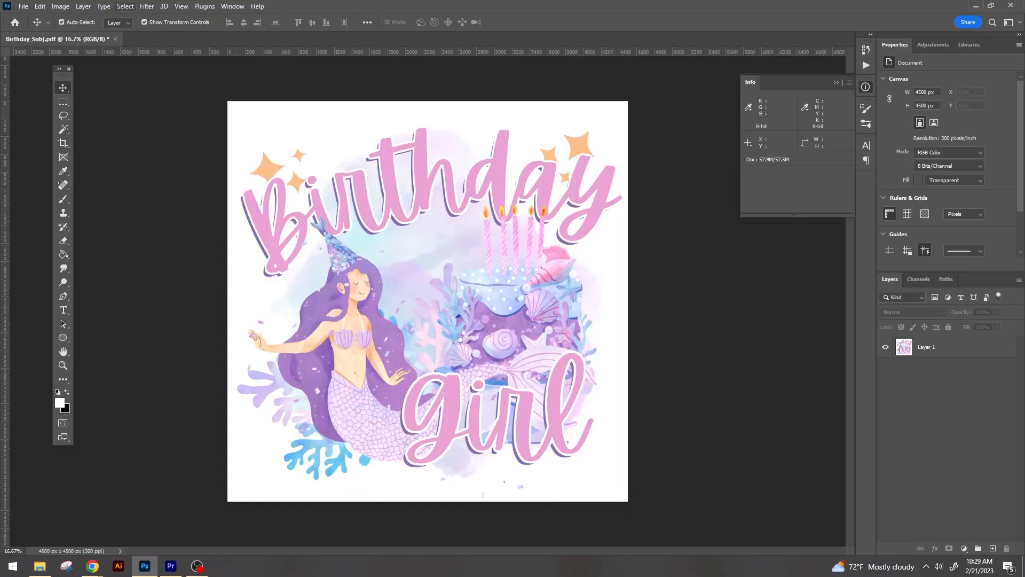
Switch to Photoshop with the exported birthday PDF and open its image size settings.
click(60, 6)
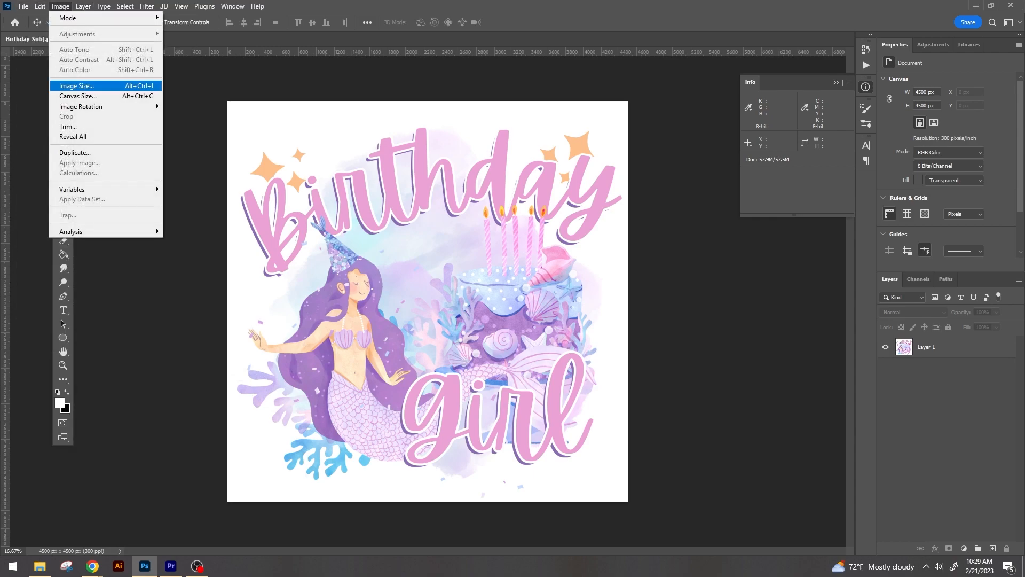
click(77, 86)
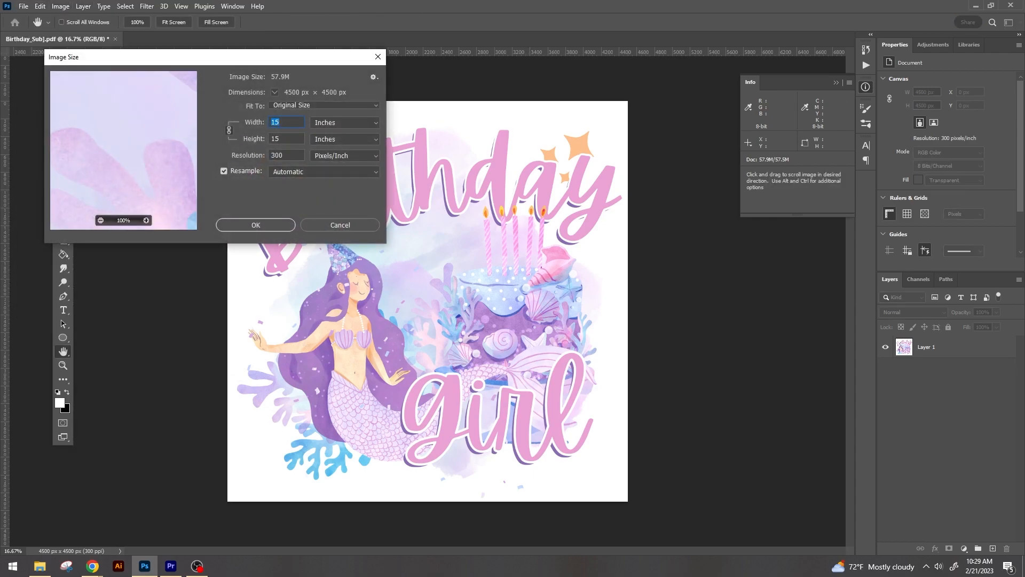